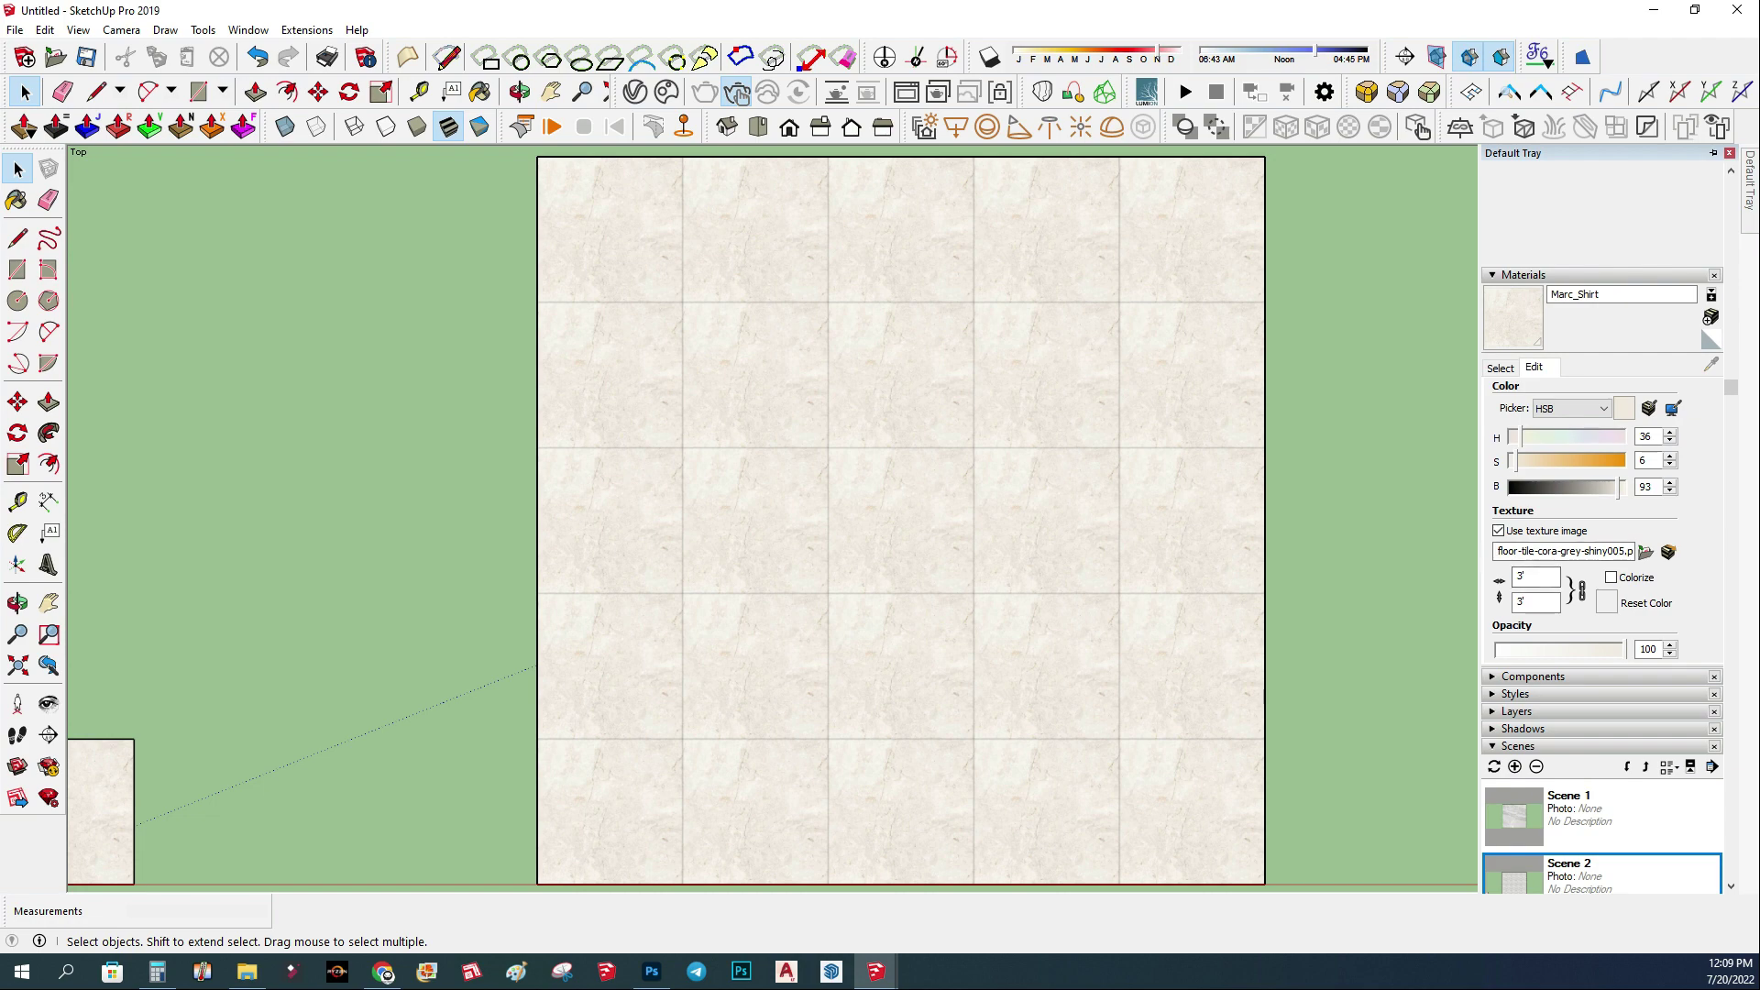
# - Look at the tile image in Photoshop, then load the TILE test image as the floor texture
pyautogui.click(652, 972)
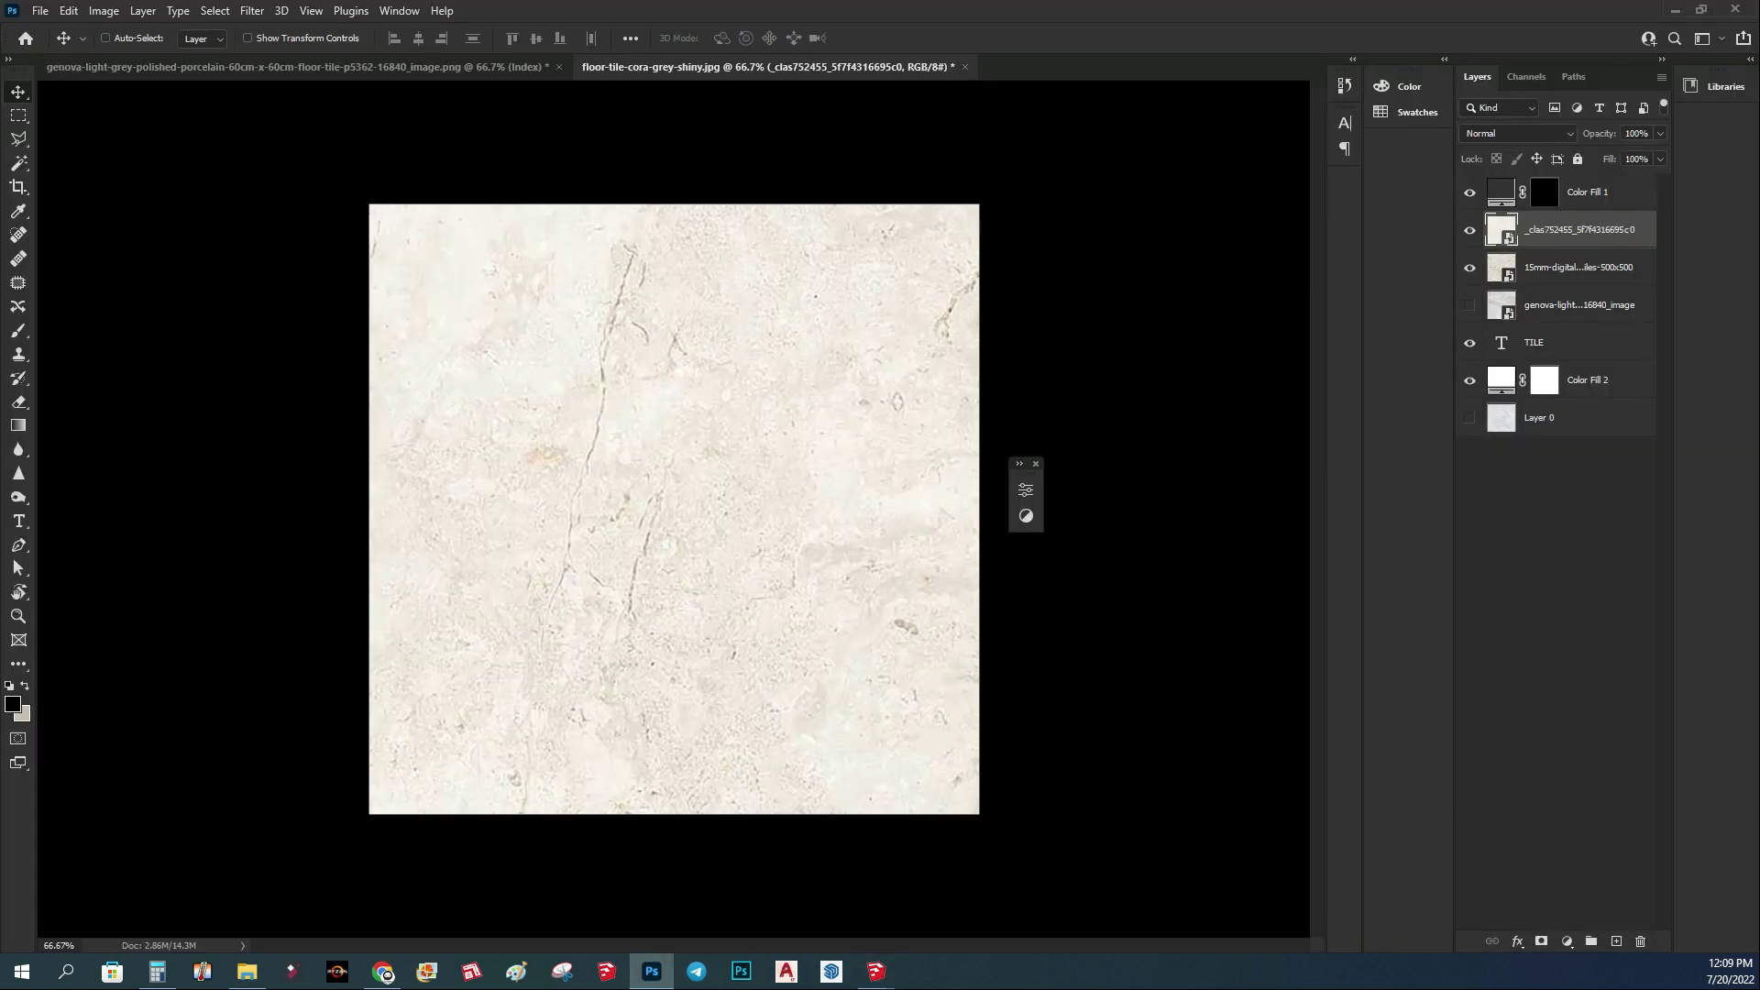
pyautogui.click(875, 971)
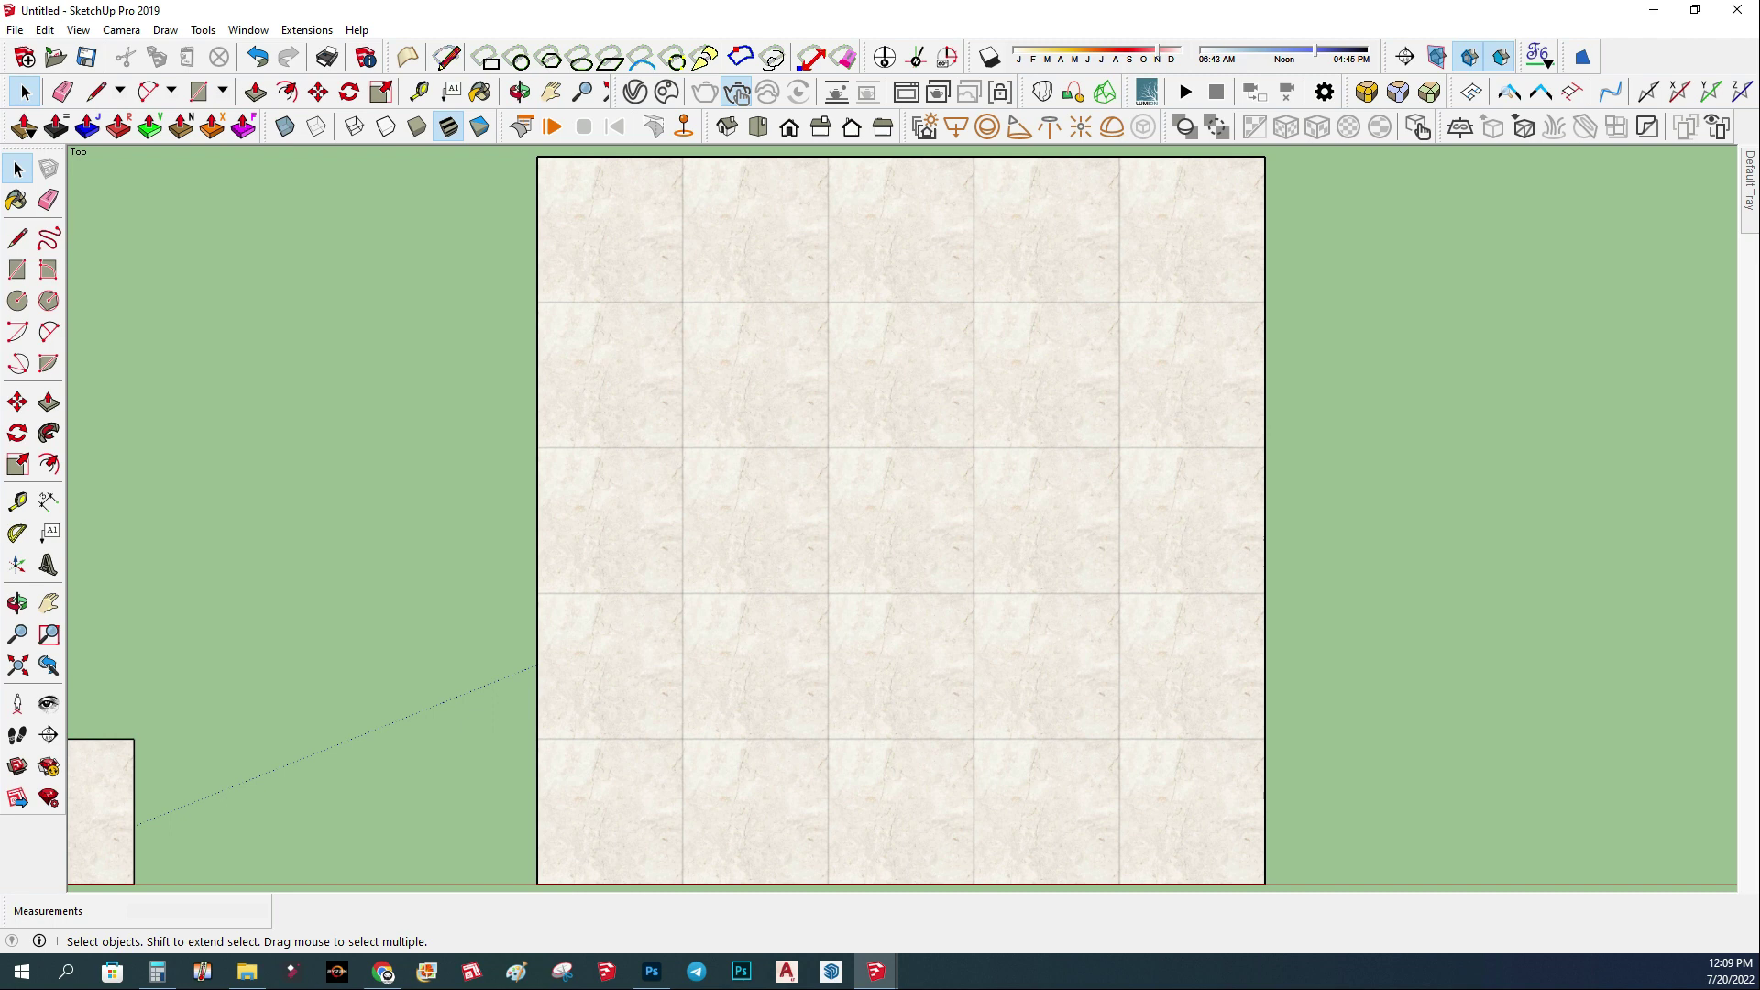
pyautogui.moveTo(1749, 179)
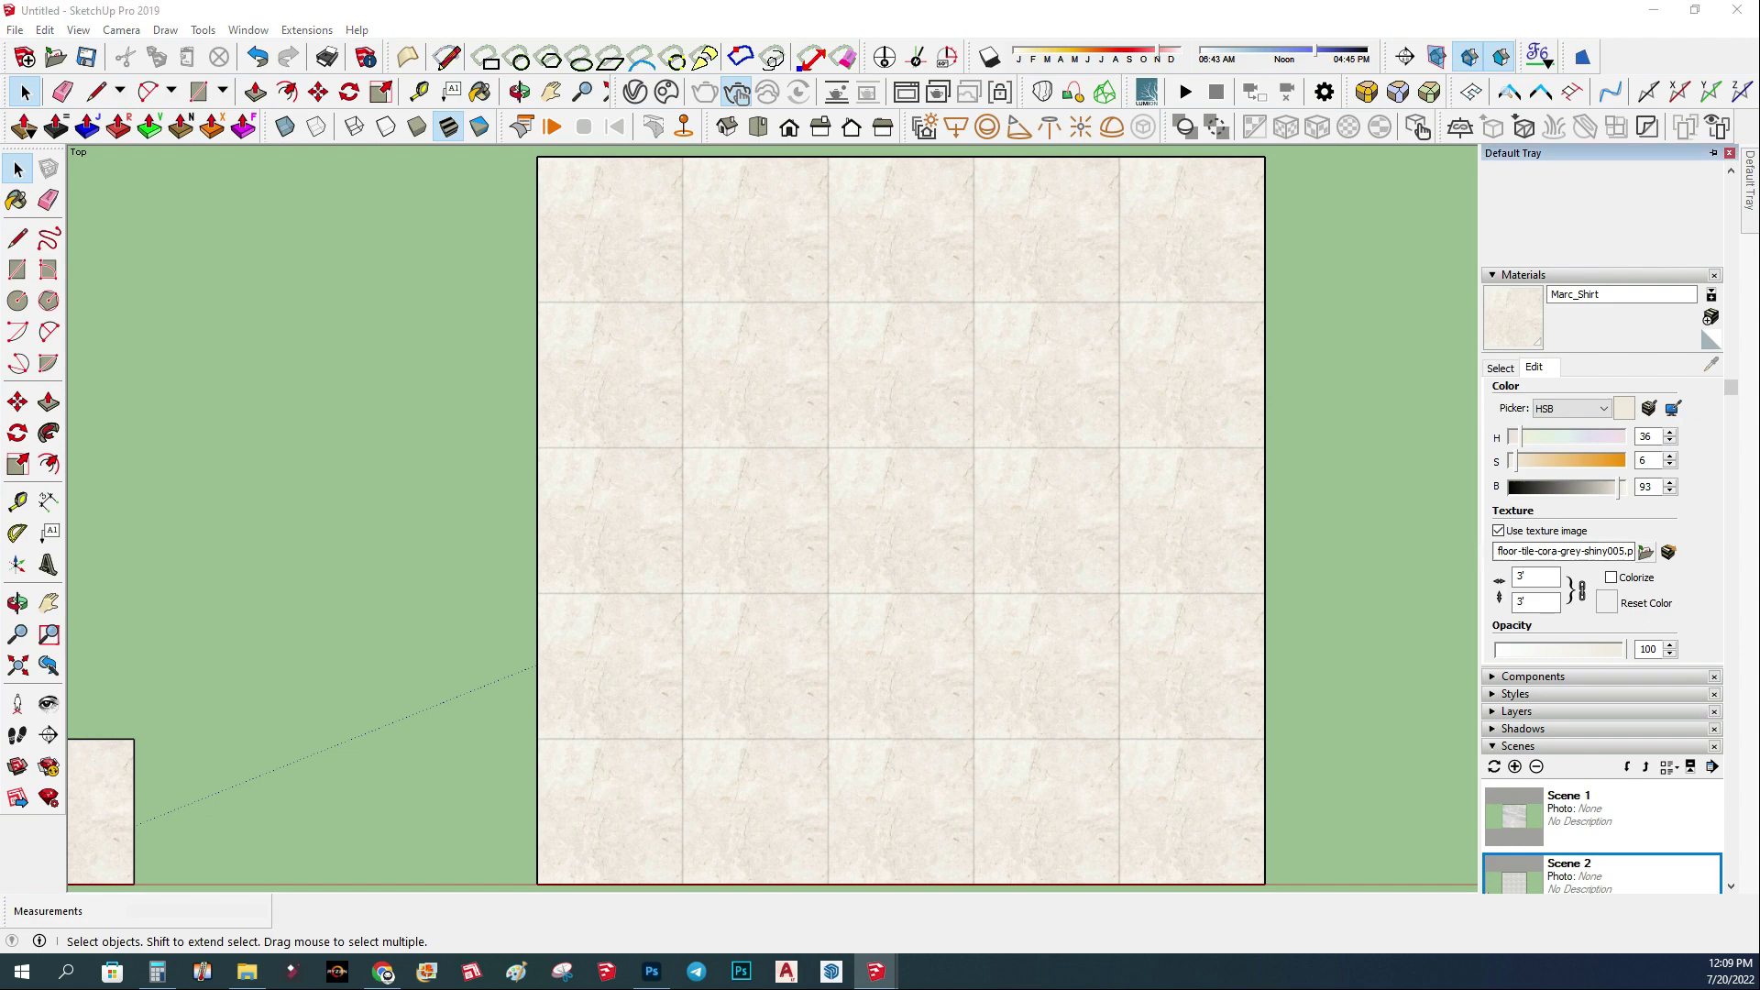
pyautogui.click(1646, 551)
pyautogui.doubleClick(875, 357)
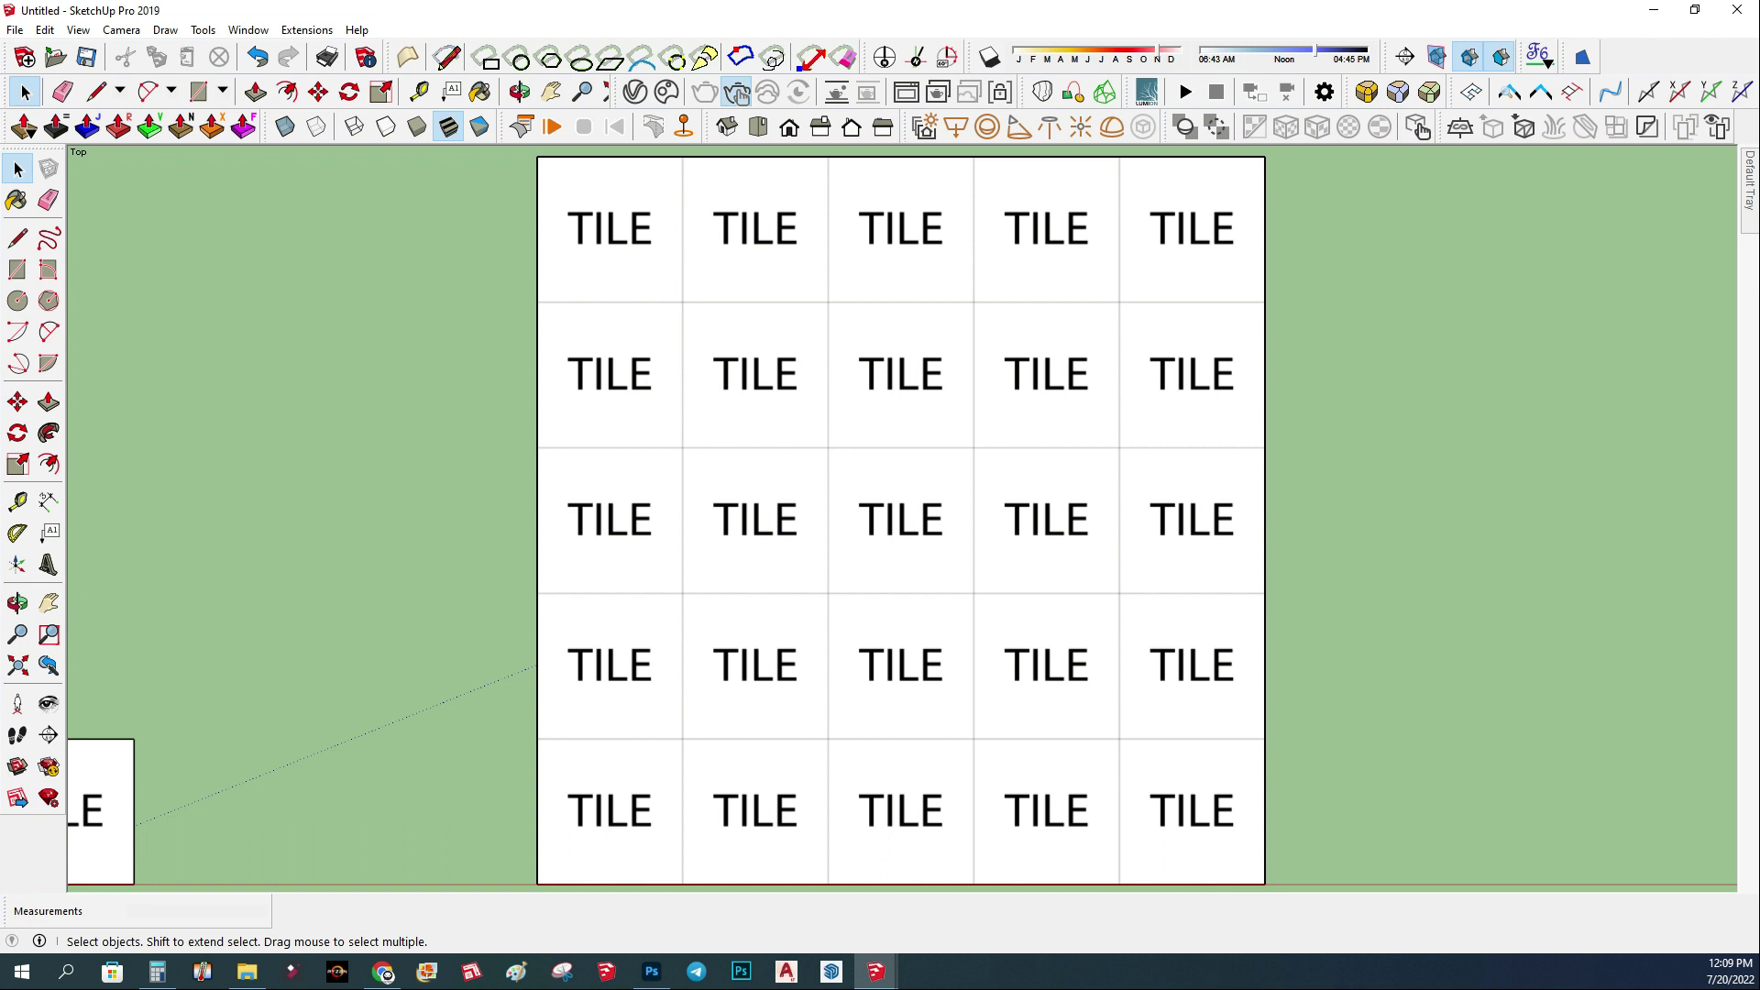
# - Render the floor with V-Ray and sample its material into the V-Ray Asset Editor
pyautogui.click(738, 92)
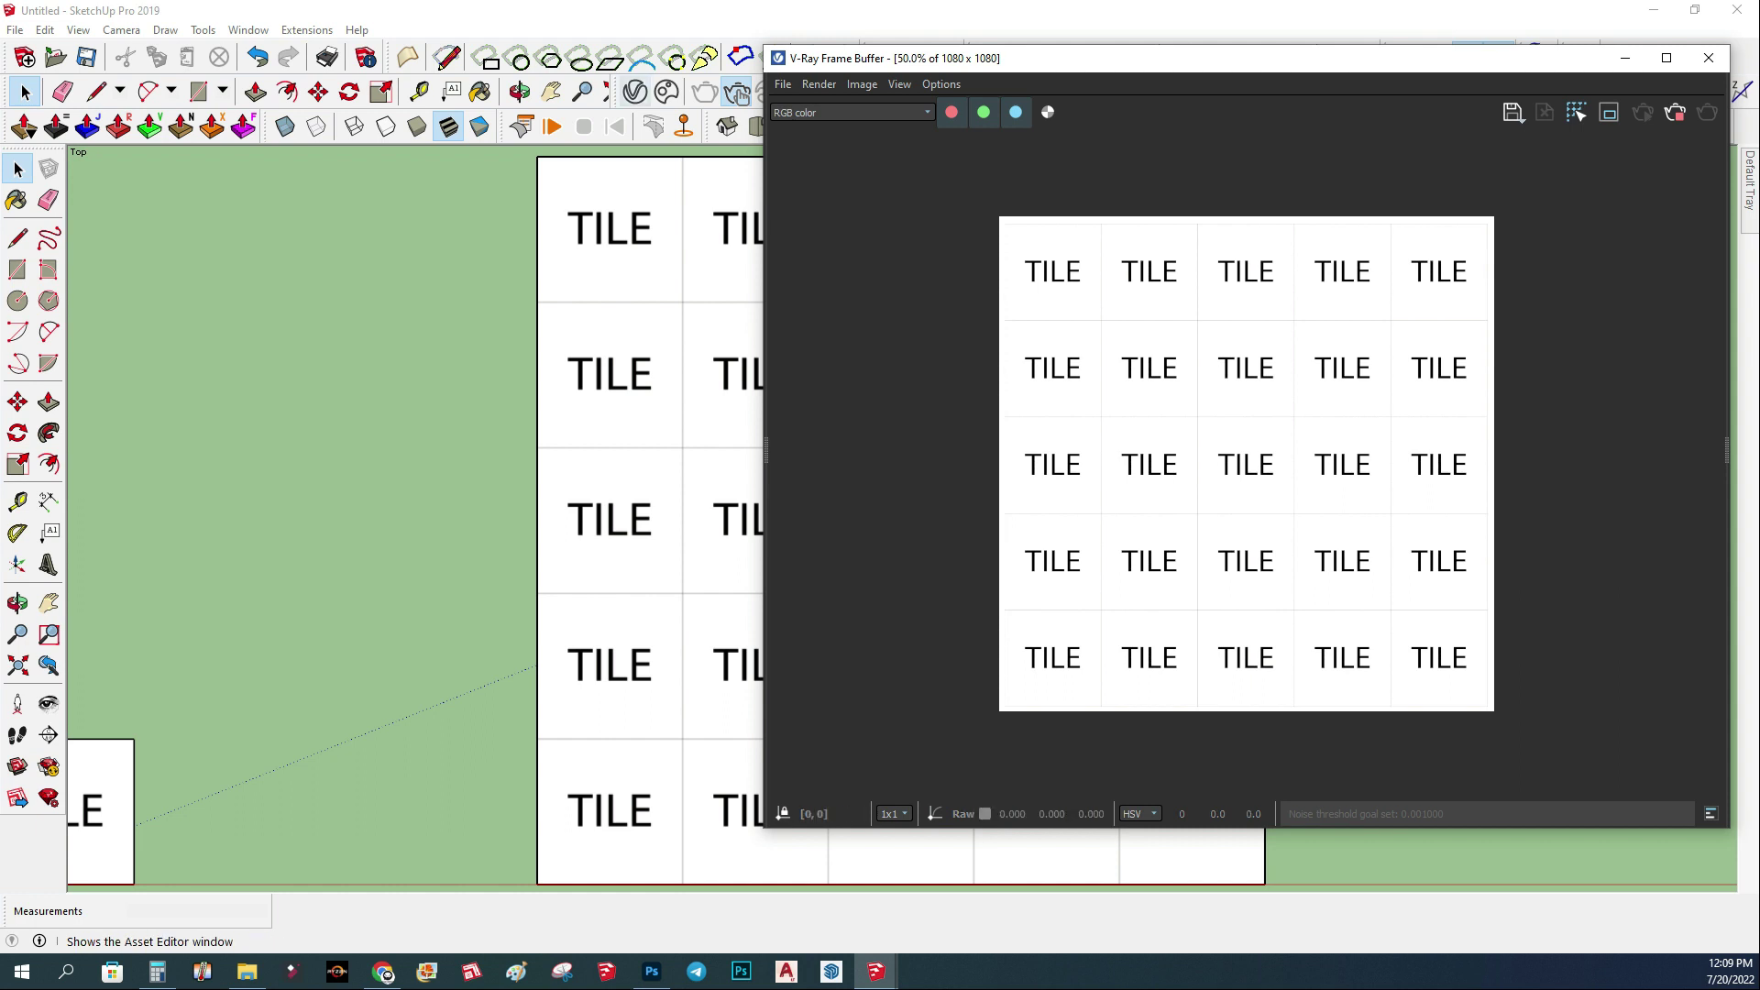
pyautogui.click(738, 93)
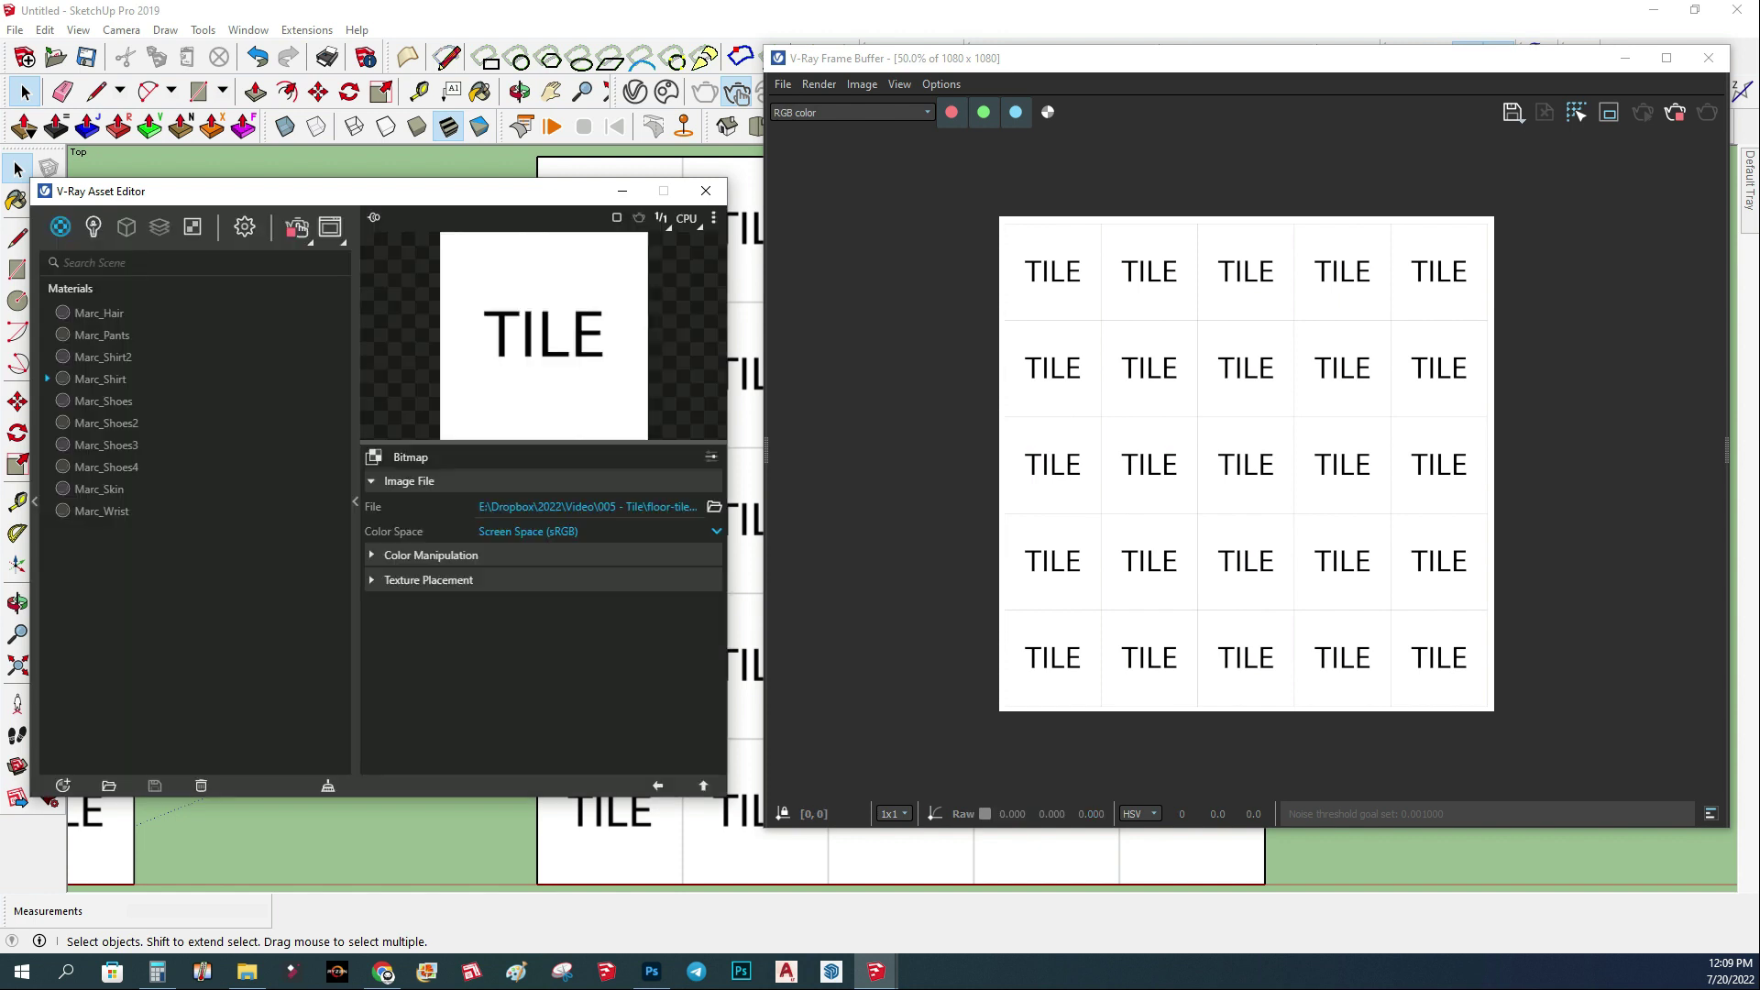
pyautogui.click(16, 200)
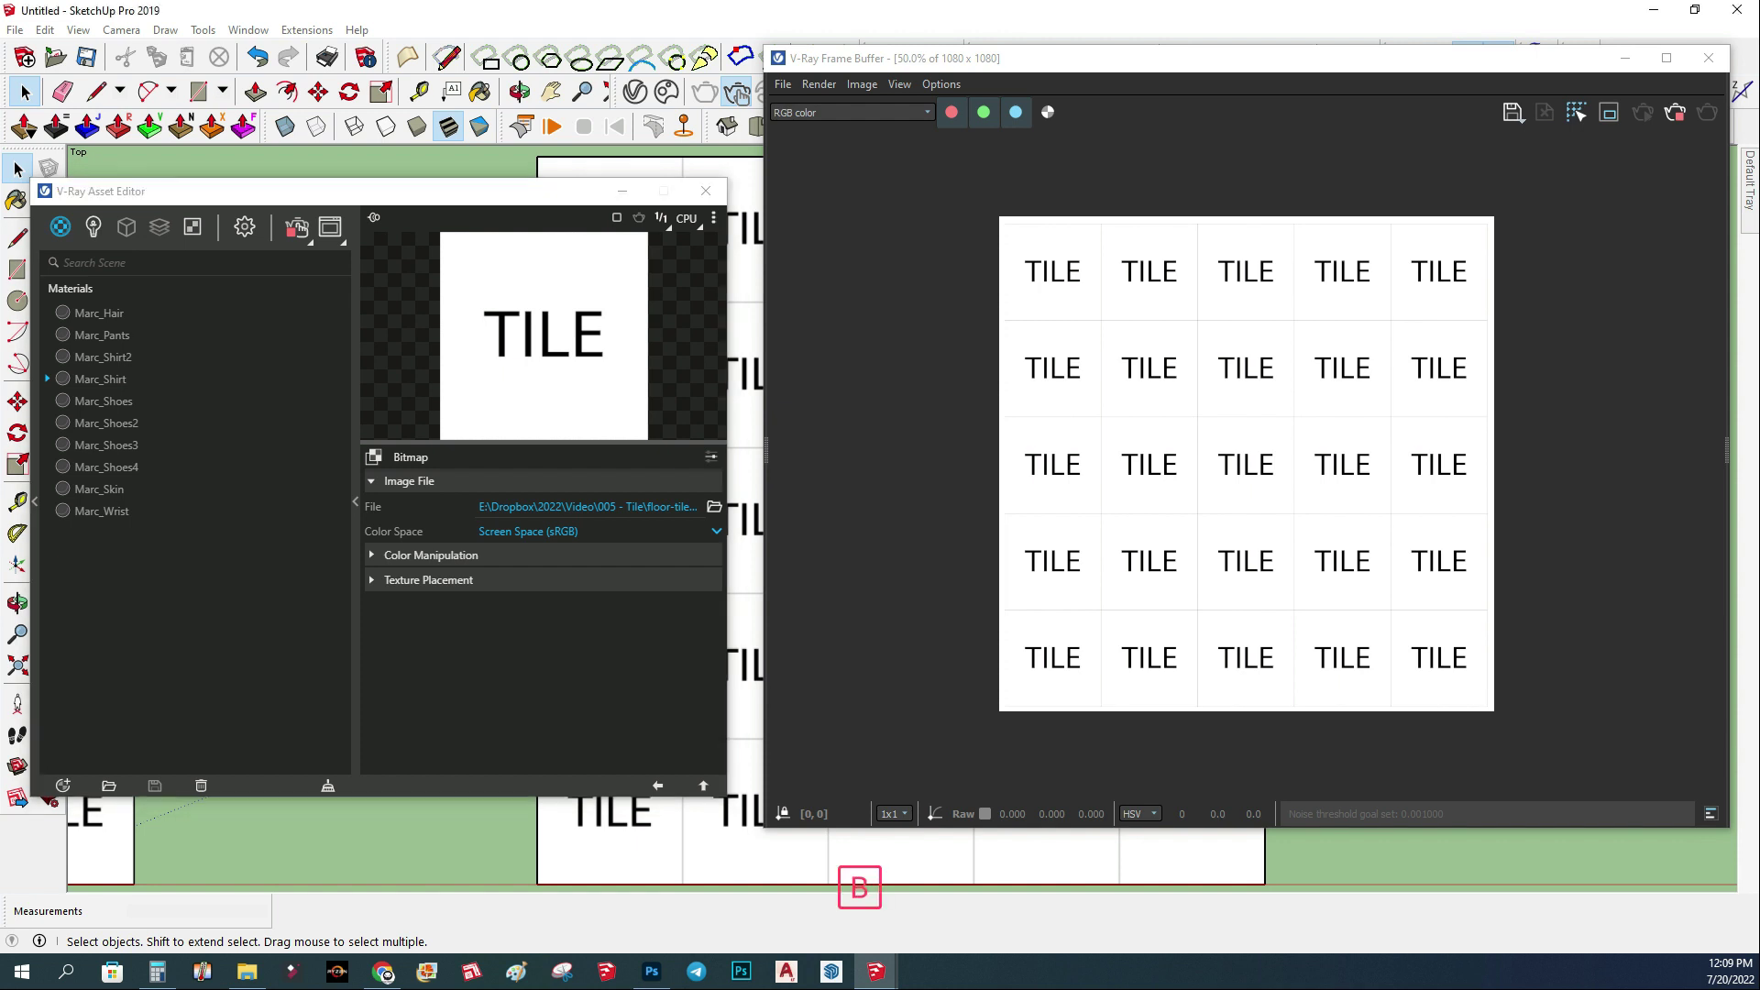
pyautogui.press('alt')
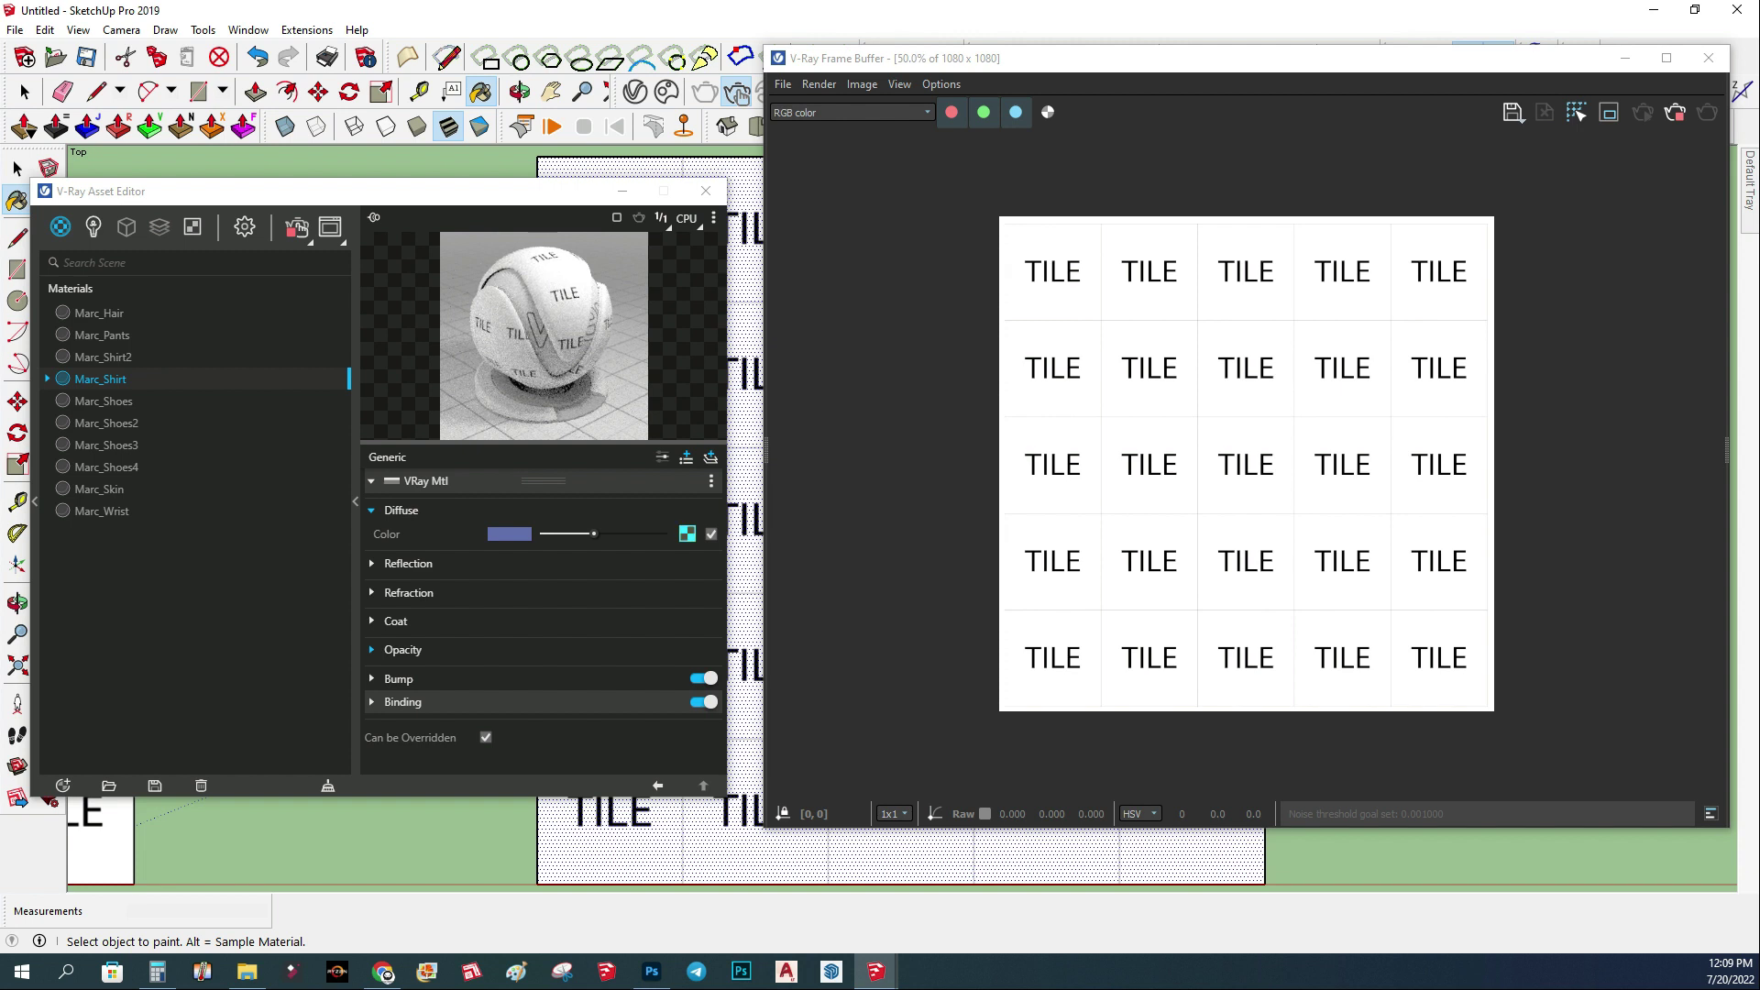
# - Set the diffuse TILE bitmap's placement type to Mapping Source, fed by a new UVW Placement
pyautogui.click(687, 534)
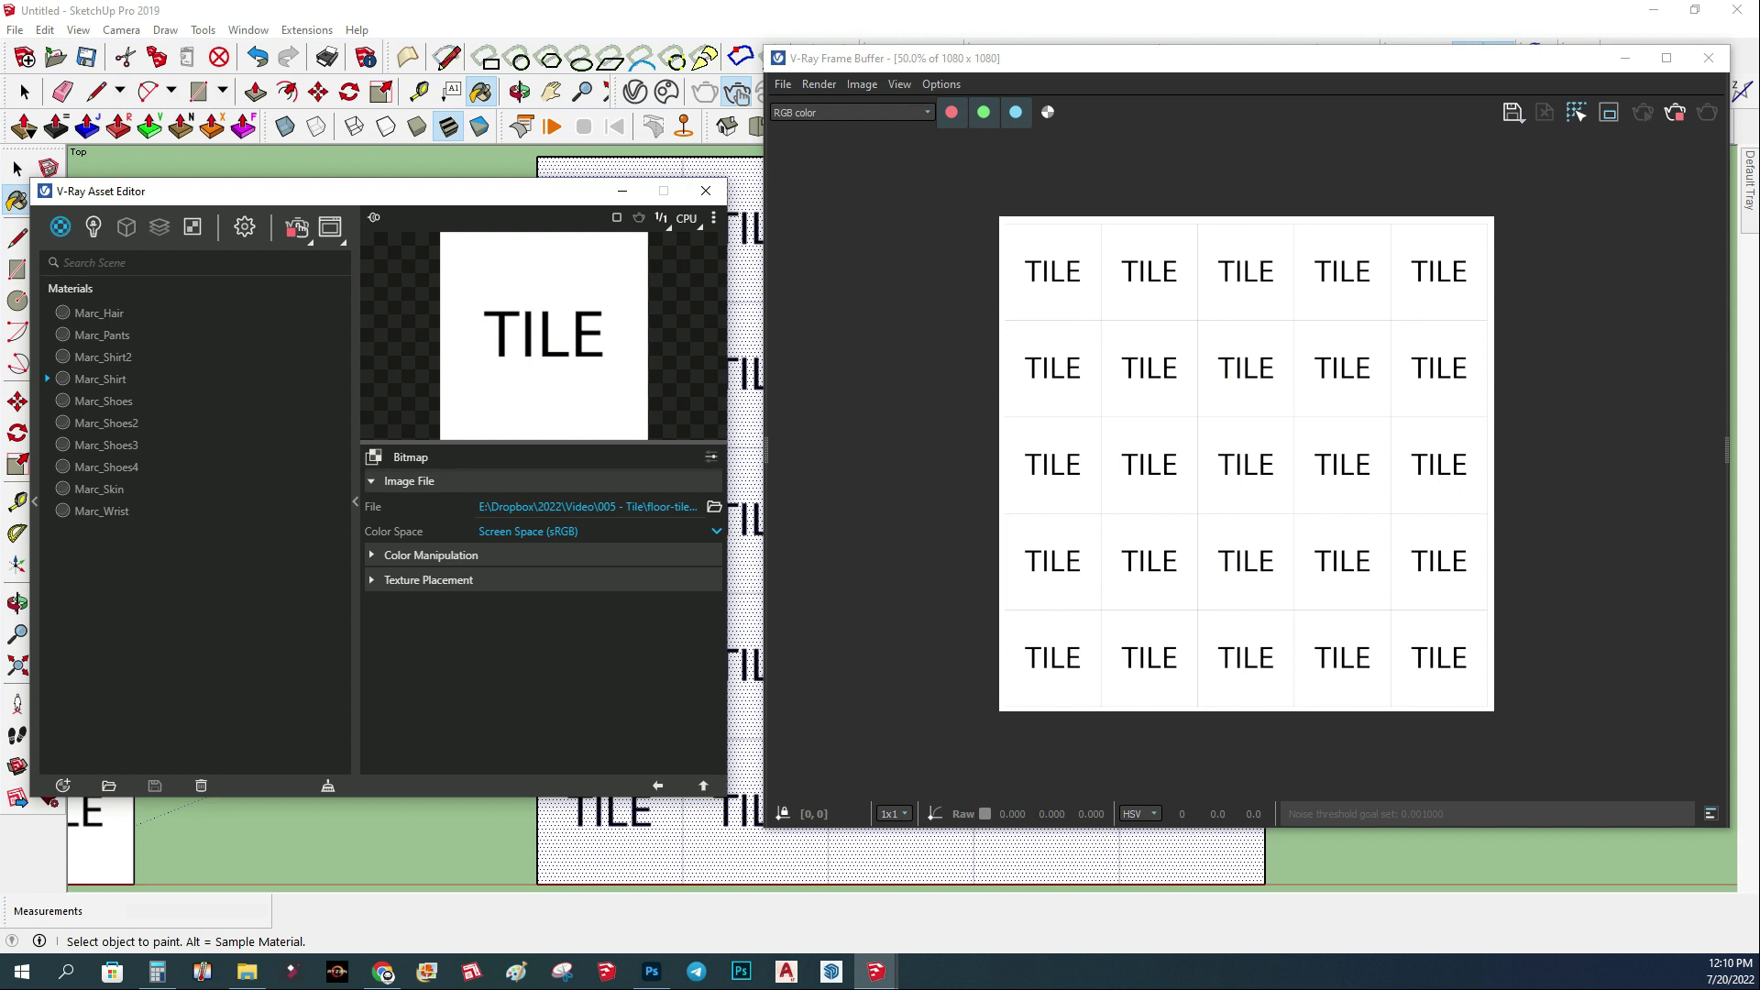
pyautogui.click(428, 579)
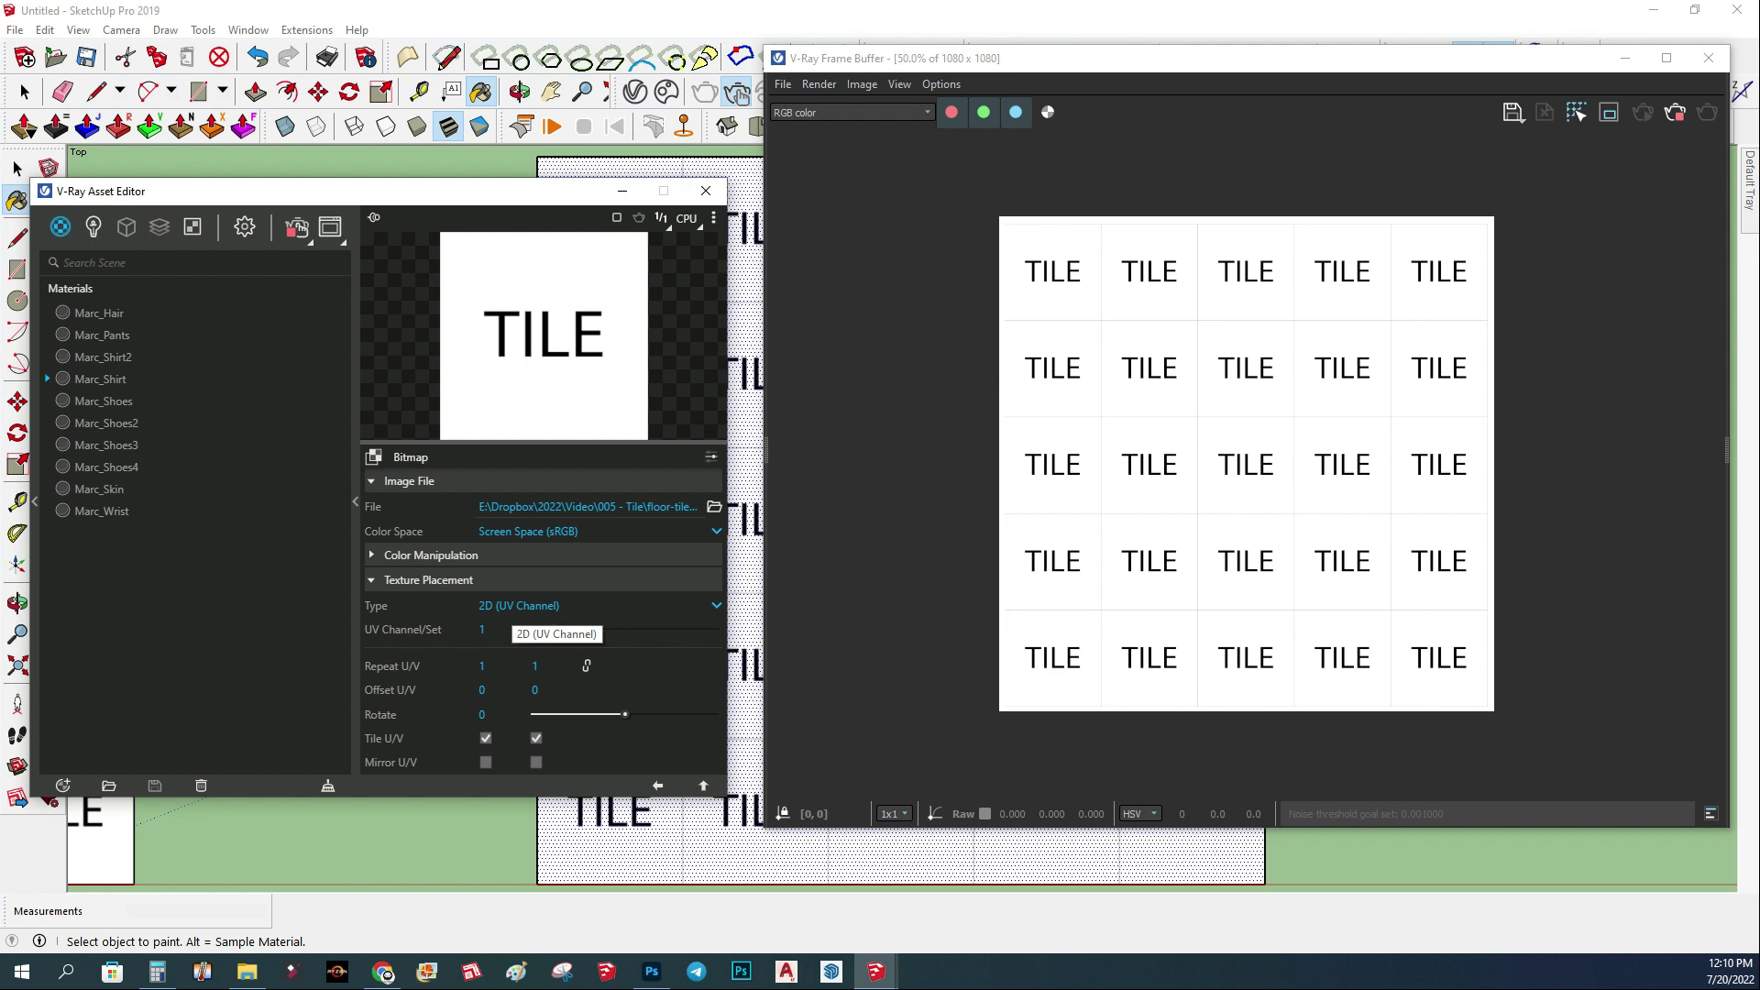
pyautogui.click(519, 605)
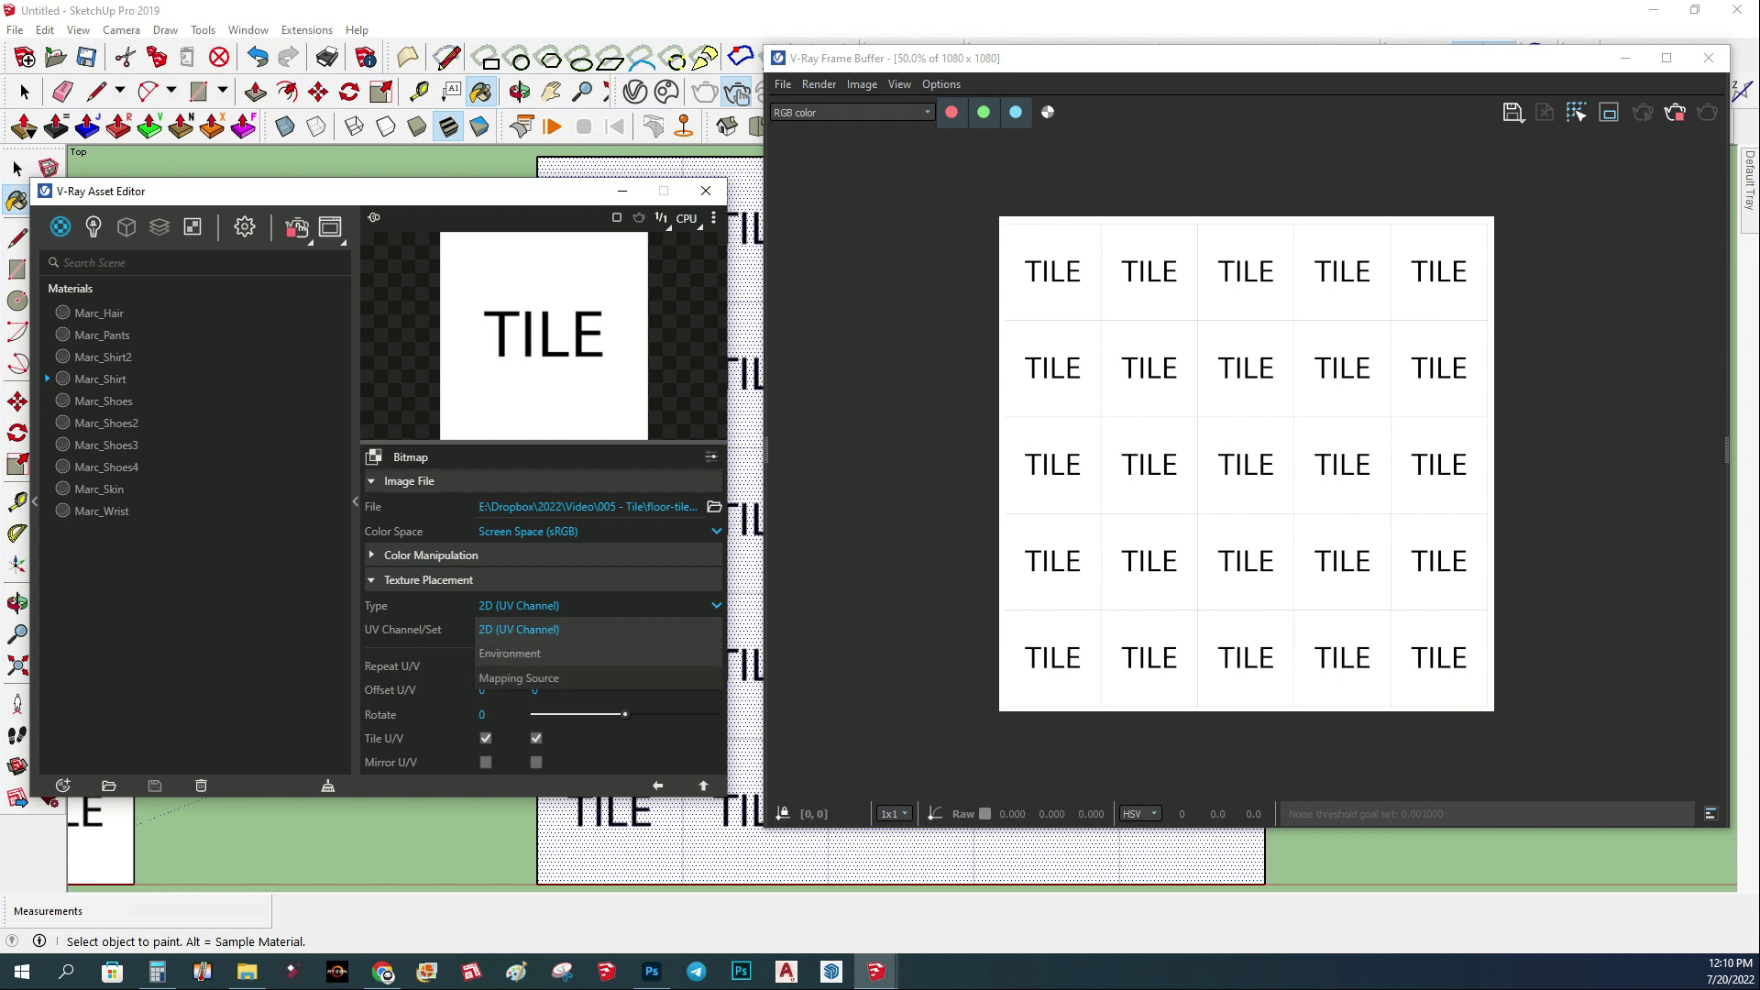
pyautogui.click(519, 677)
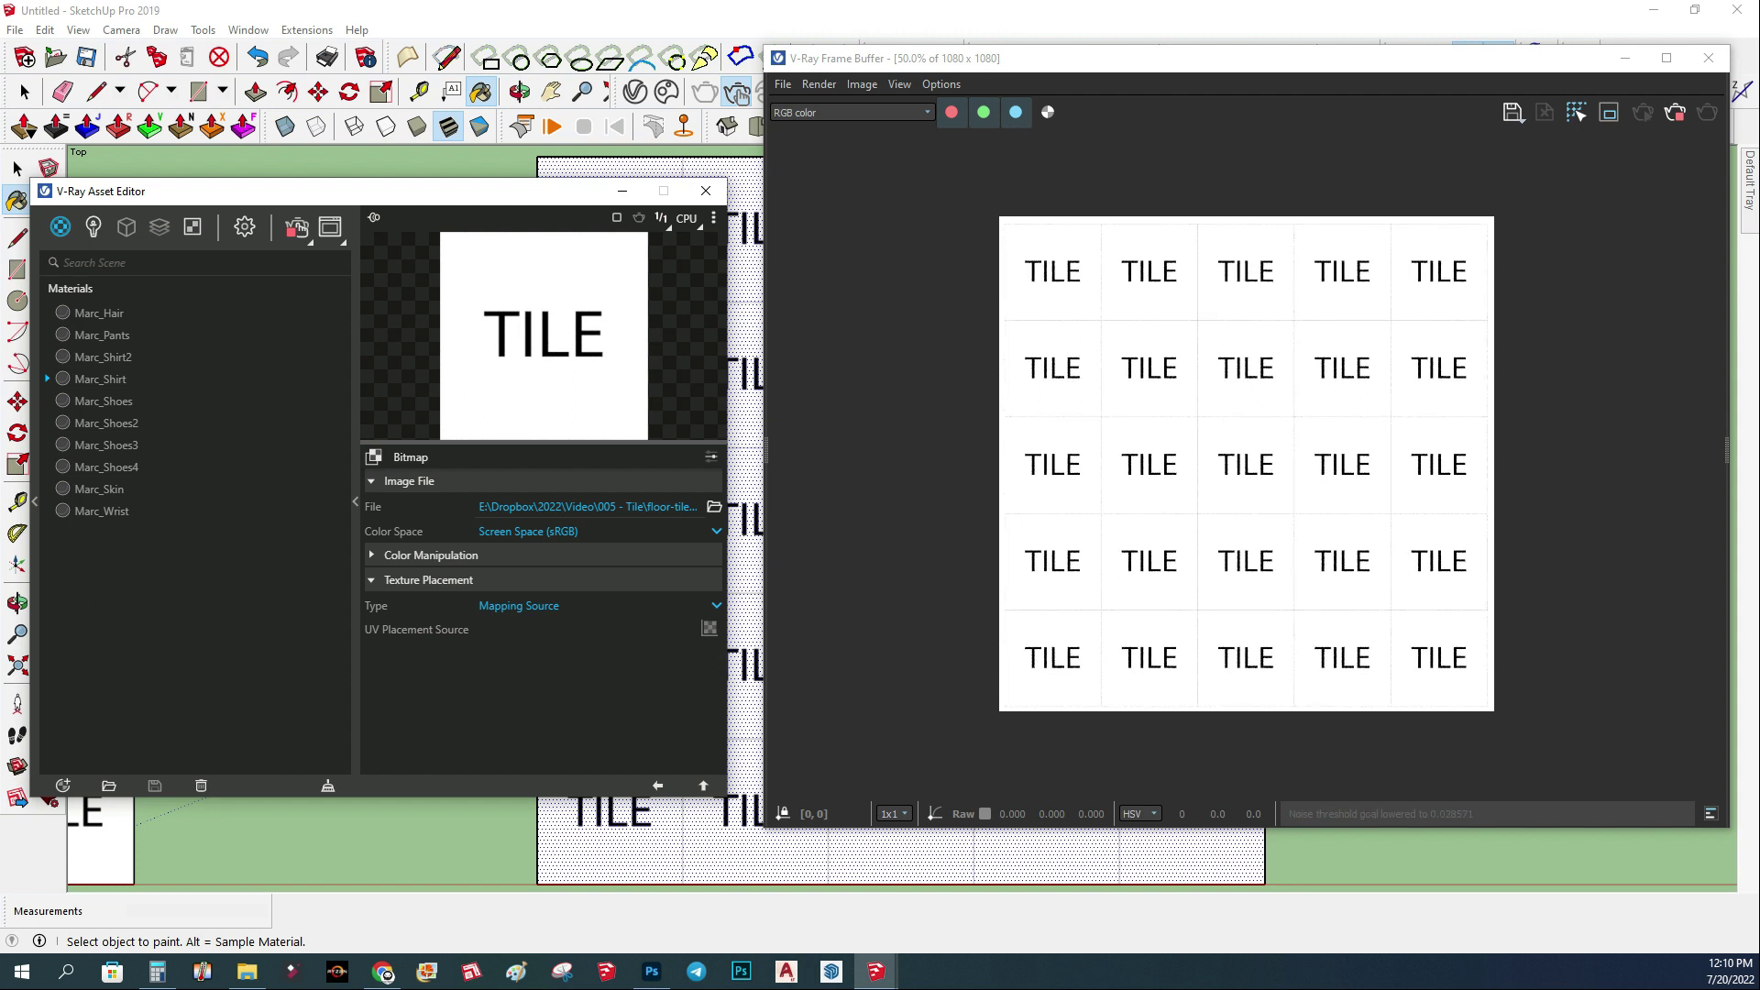
pyautogui.click(708, 628)
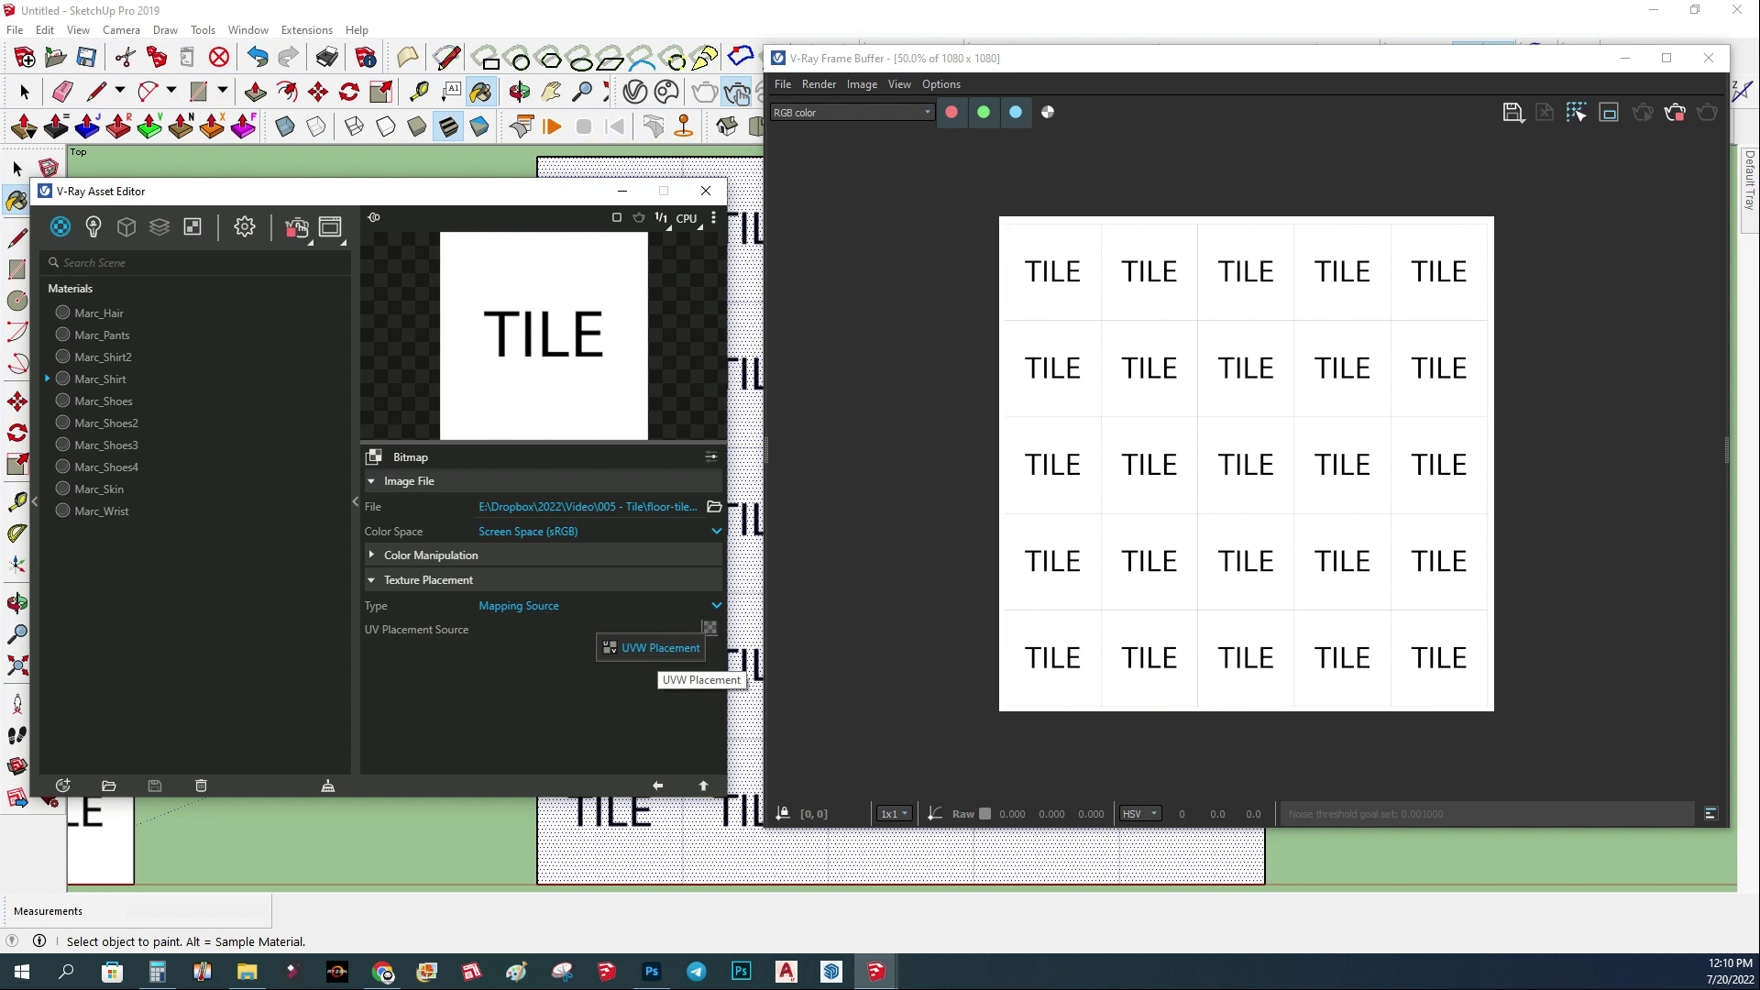
pyautogui.click(660, 648)
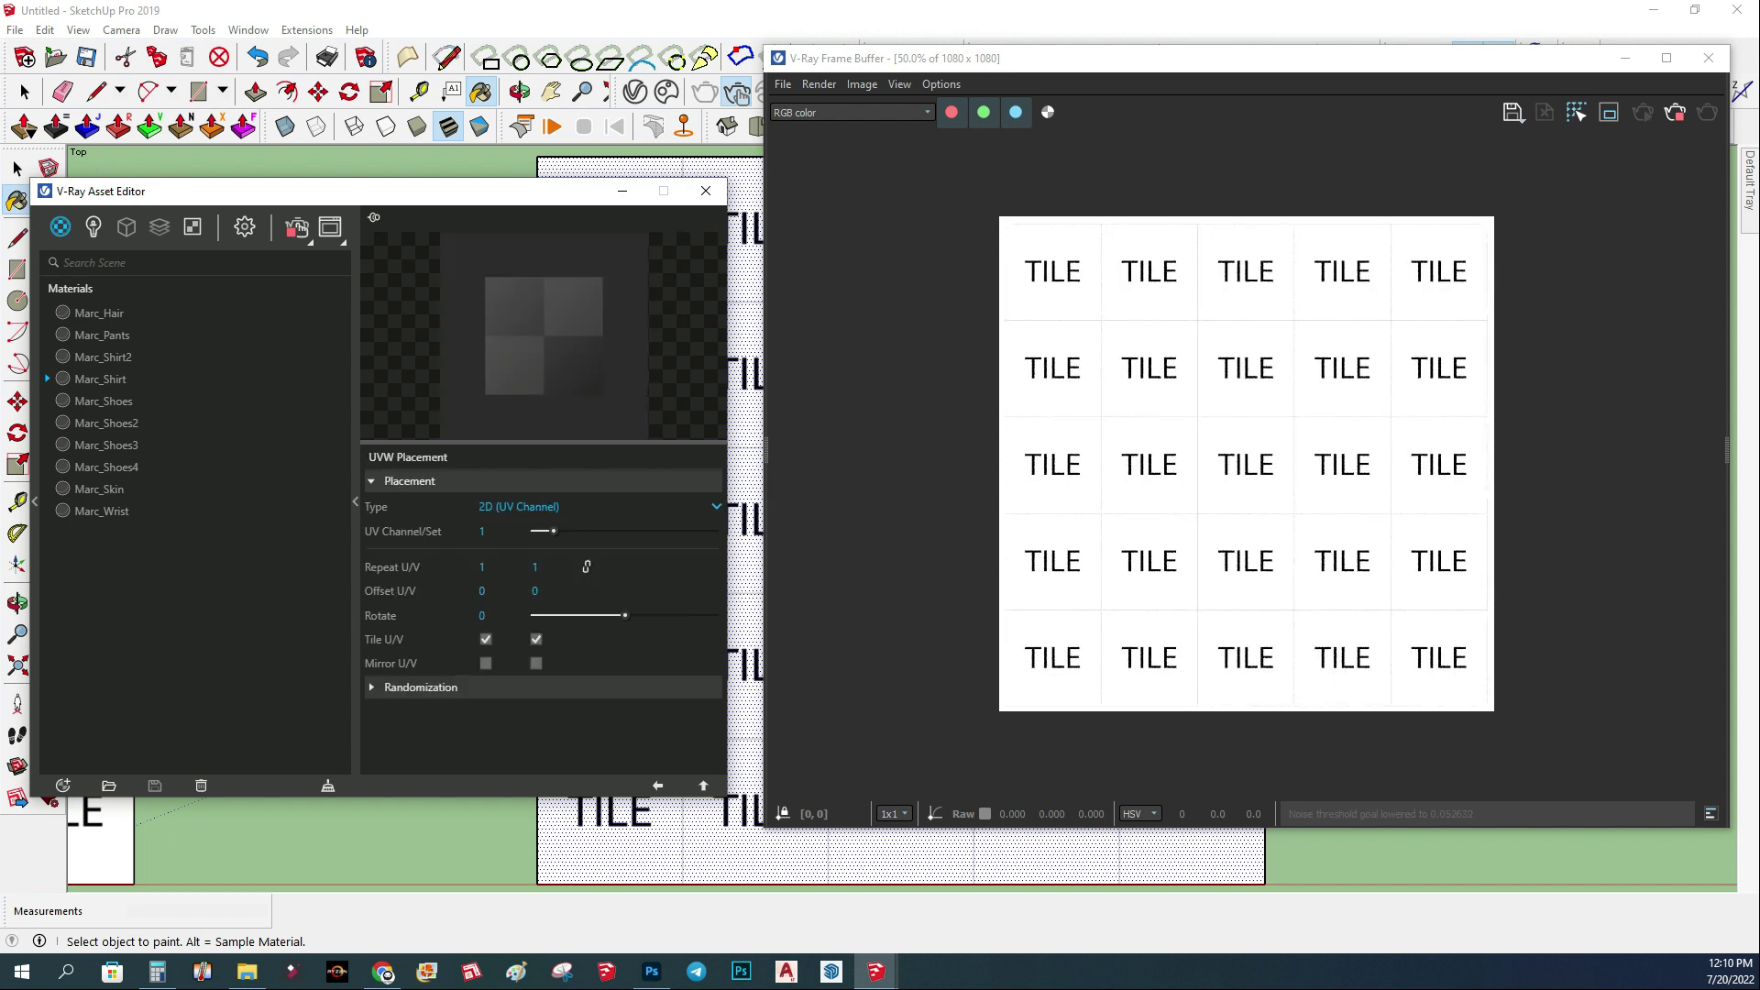
pyautogui.click(371, 480)
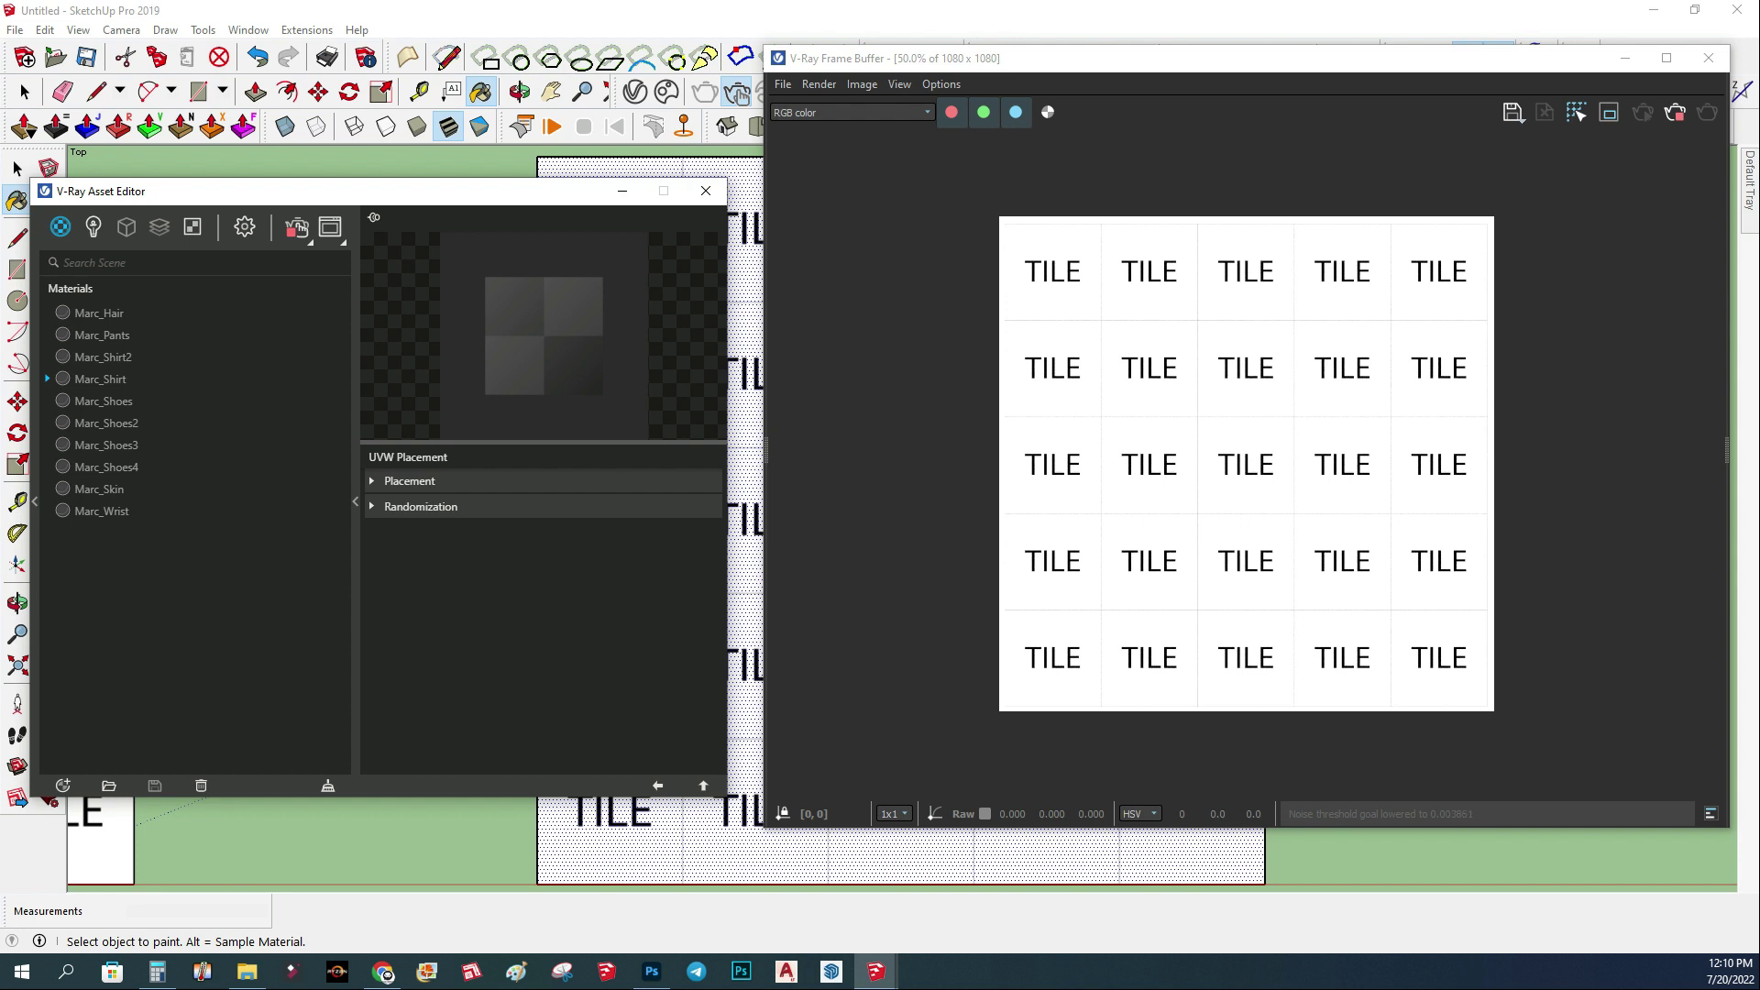
# - Enable Stochastic tiling under Randomization and lower Tile Blend to 0
pyautogui.click(371, 506)
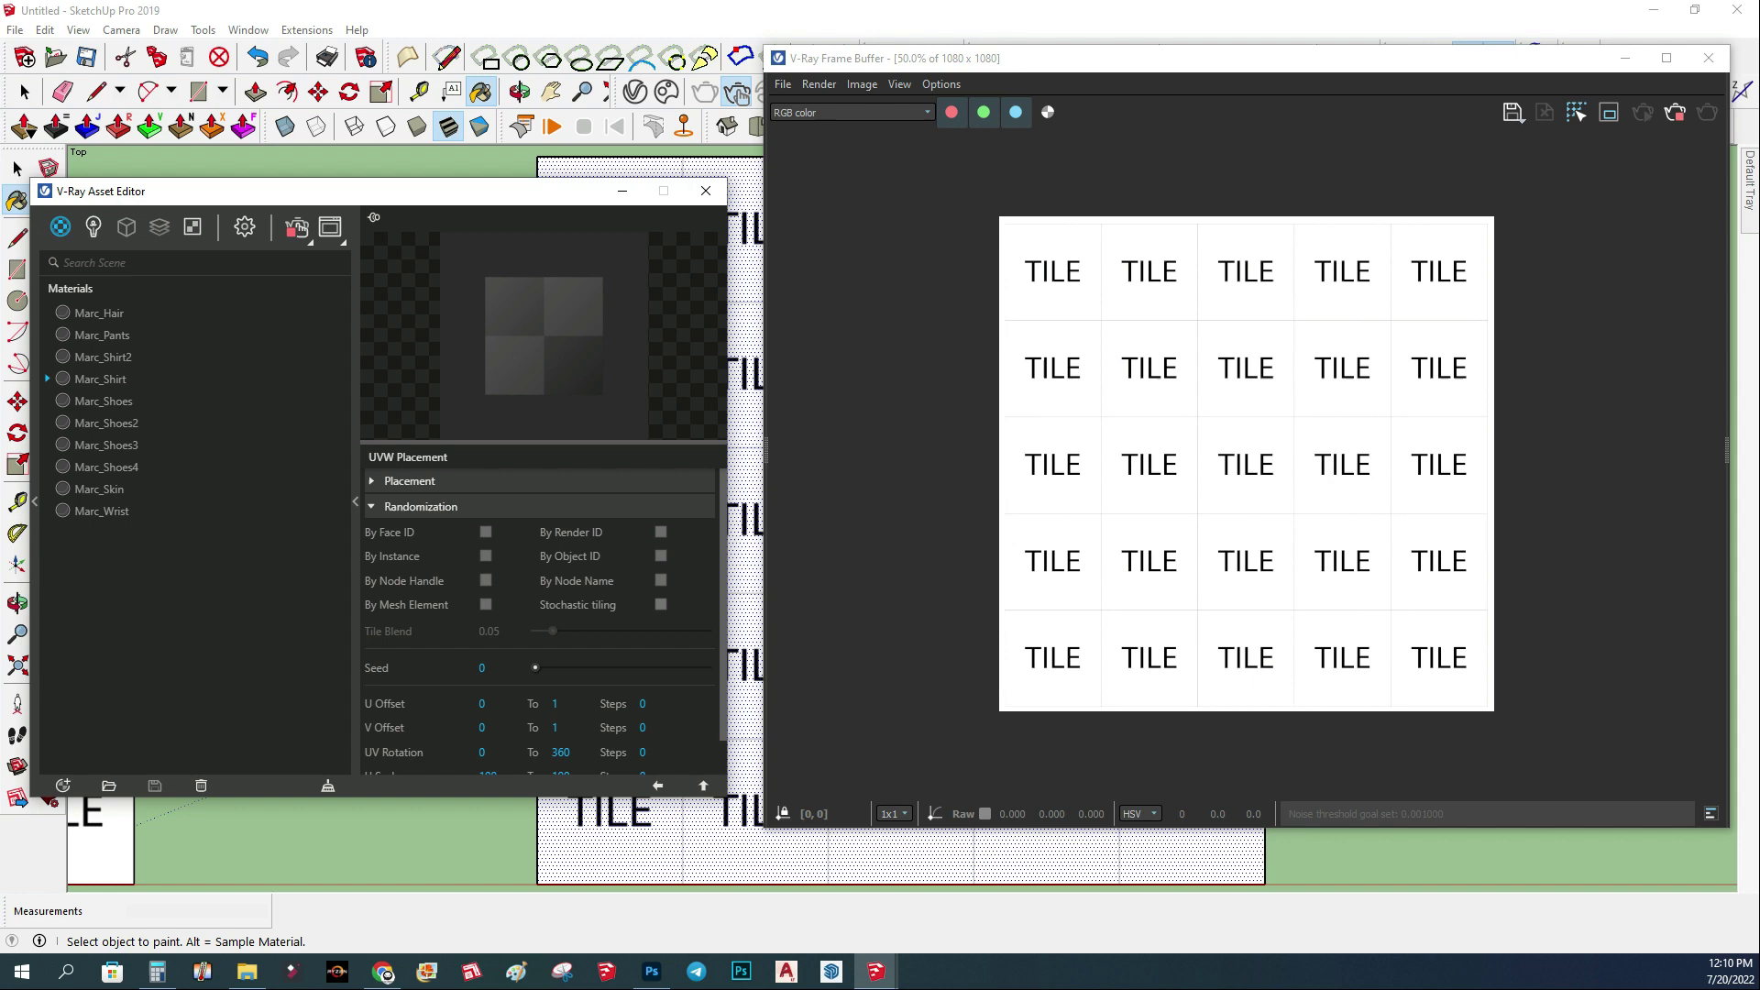
pyautogui.click(661, 604)
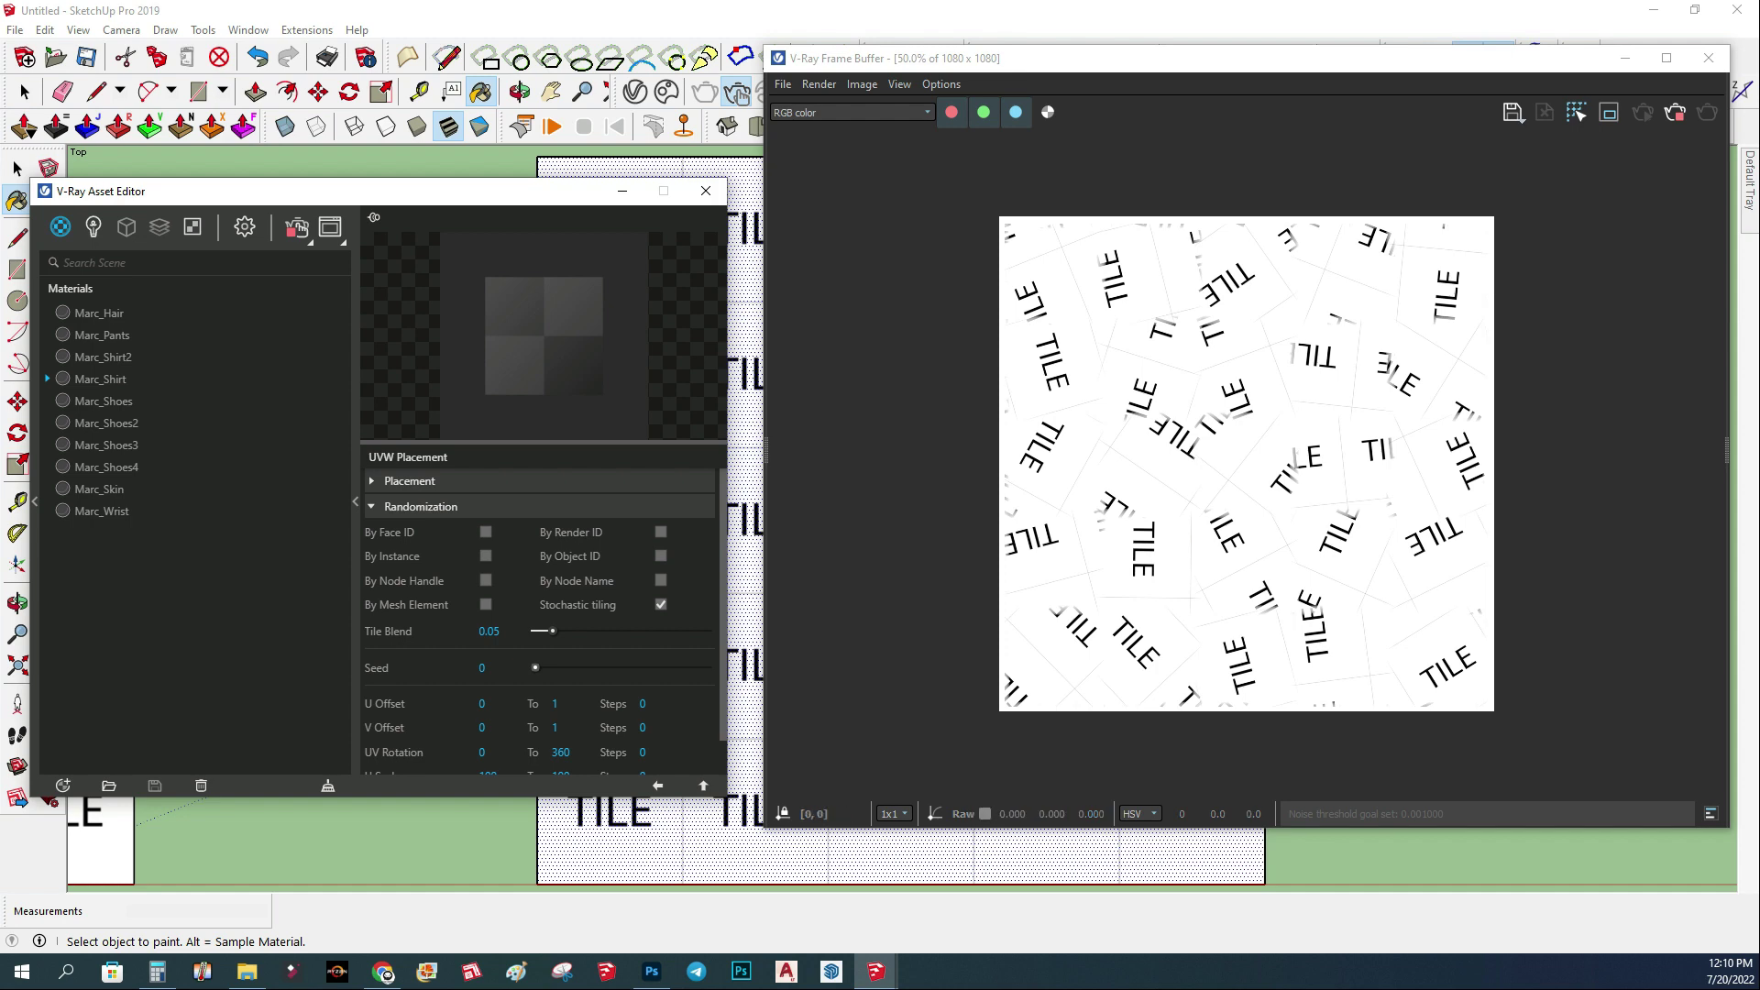
pyautogui.moveTo(552, 630); pyautogui.dragTo(536, 630)
# - Set the random U Offset and V Offset to 1
pyautogui.click(481, 703)
pyautogui.scroll(-1, 541, 624)
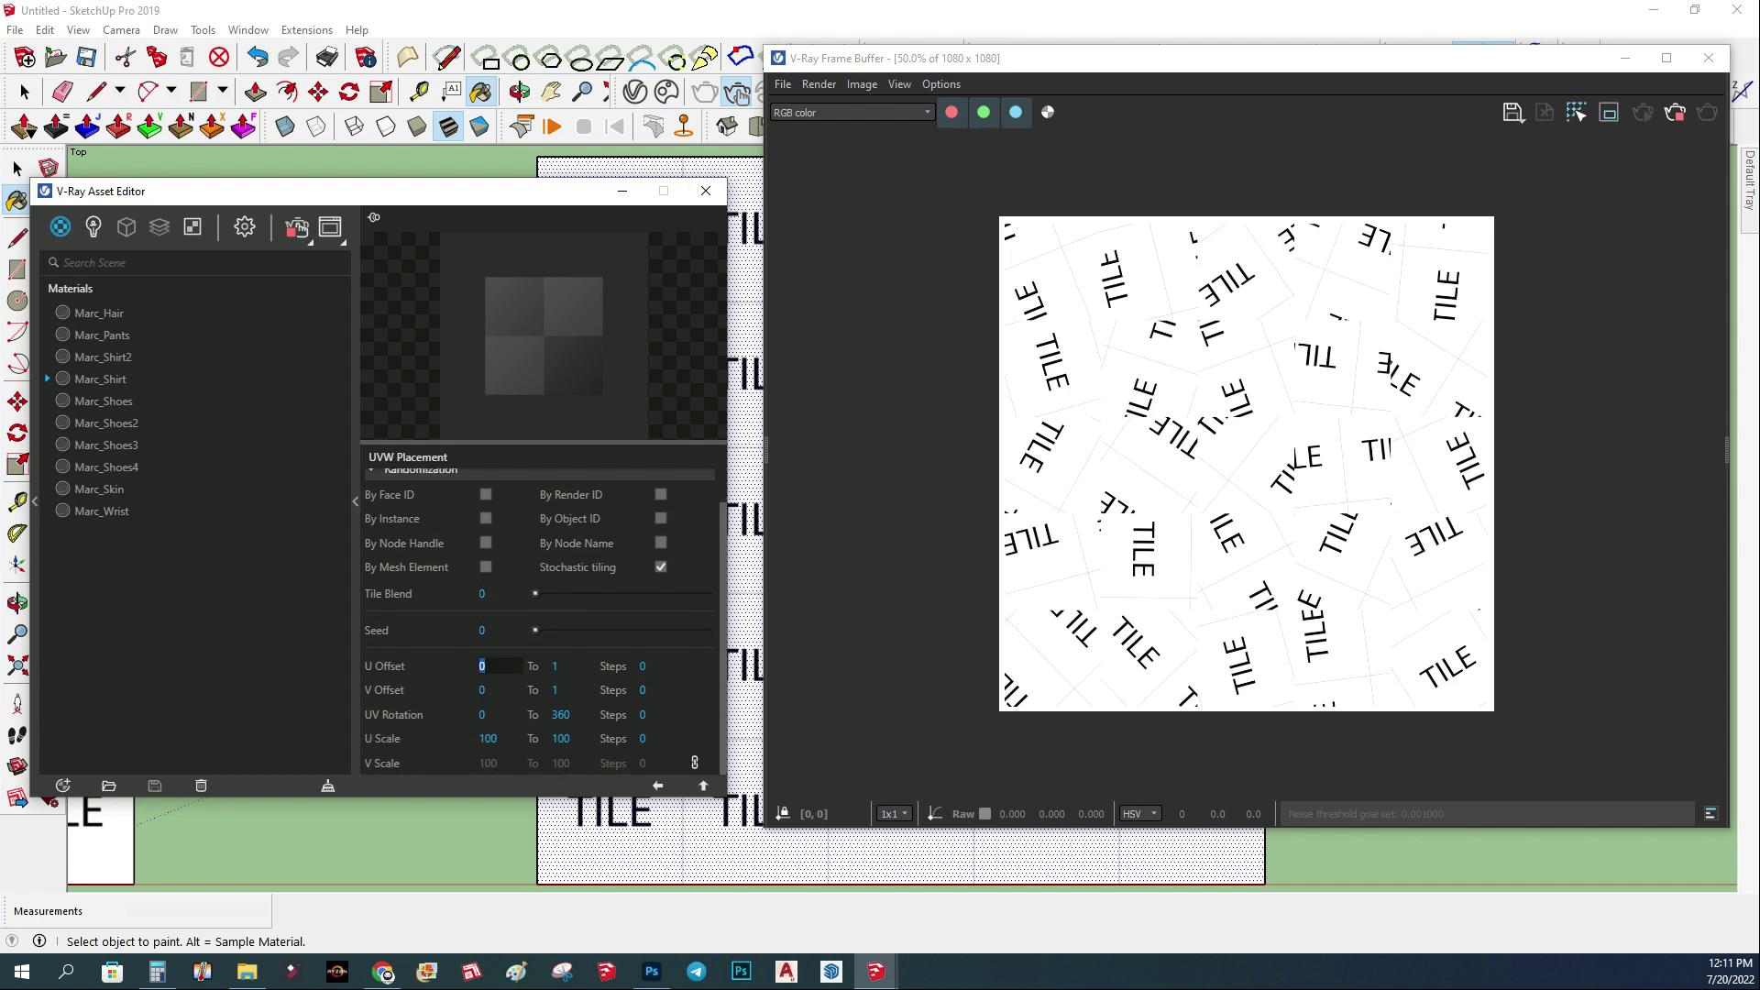
pyautogui.write('1')
pyautogui.press('Tab')
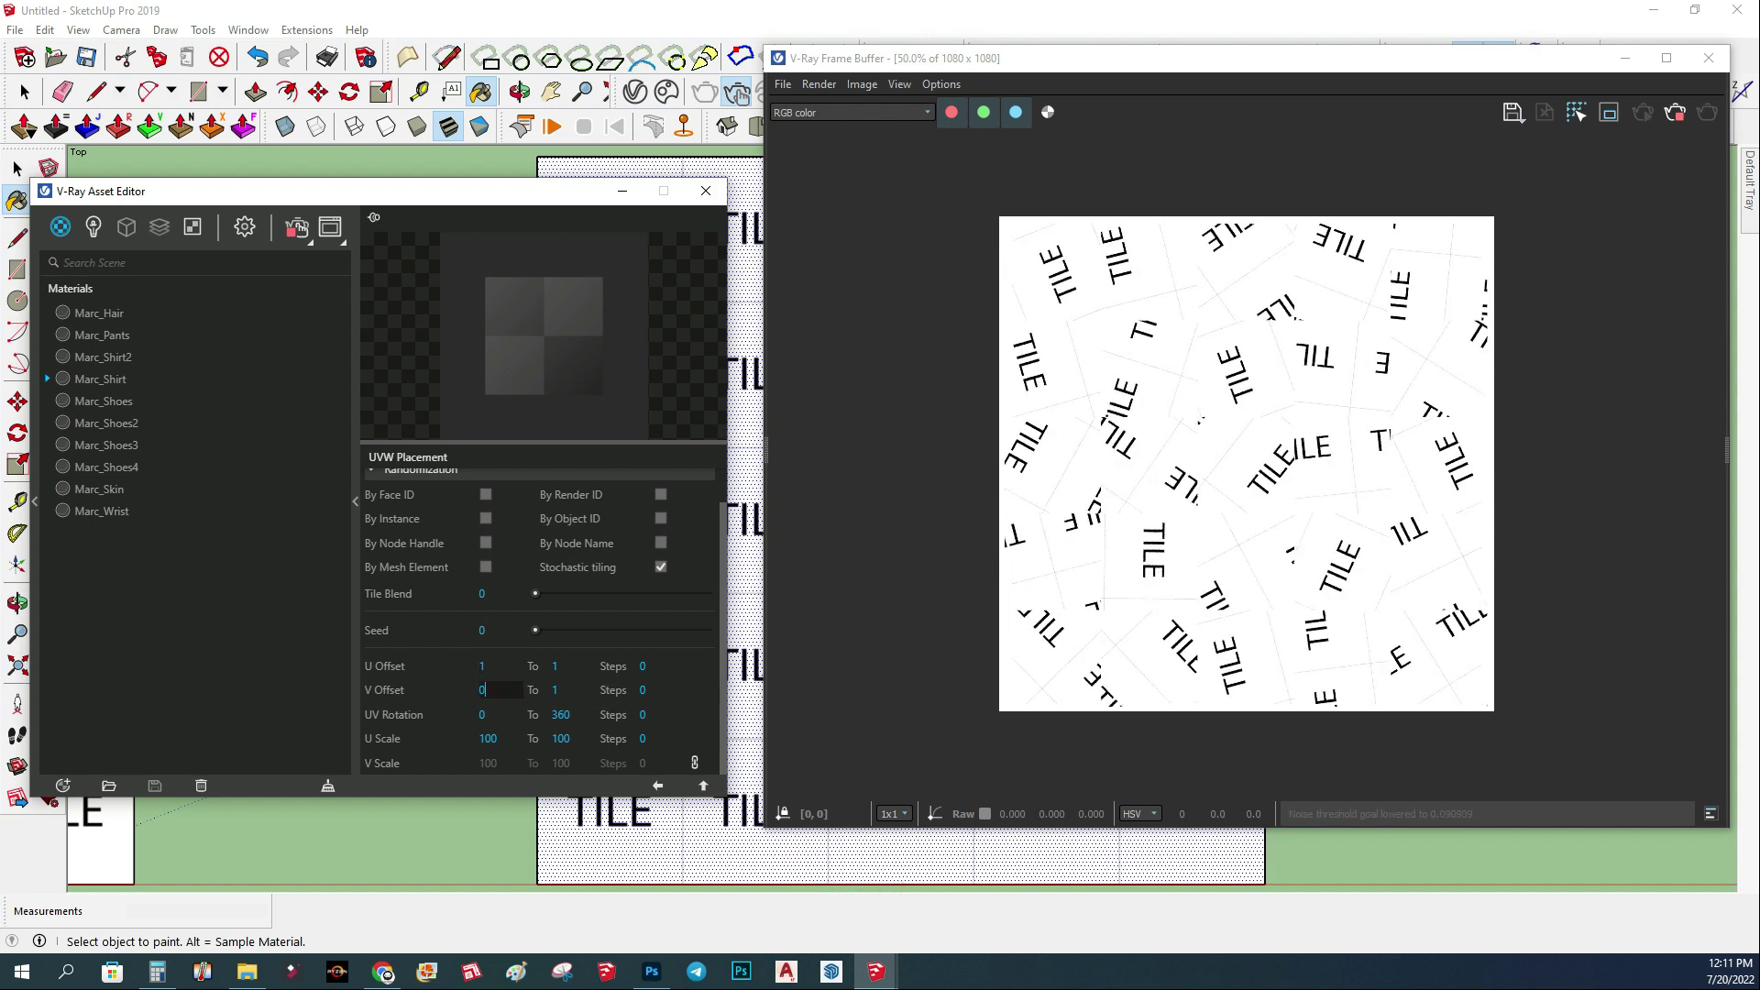
pyautogui.write('1')
pyautogui.press('Return')
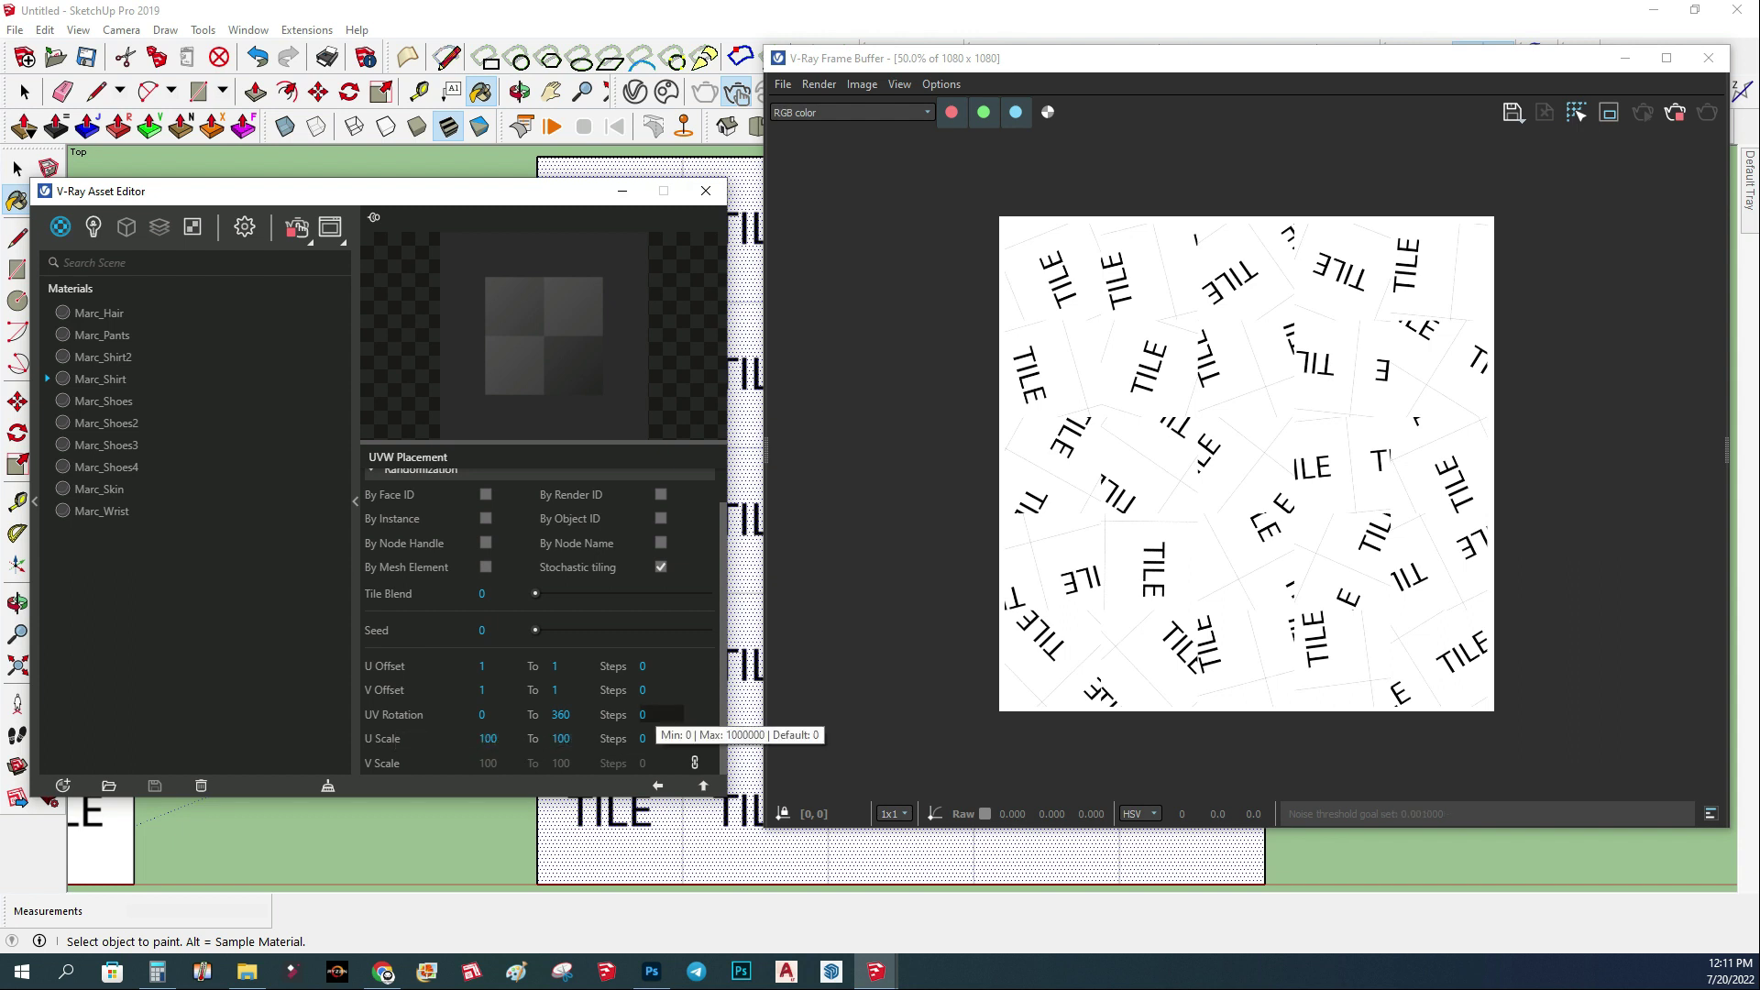
# - Set UV Rotation Steps to 1 so the tiles render upright
pyautogui.click(646, 715)
pyautogui.hotkey('ctrl', 'a')
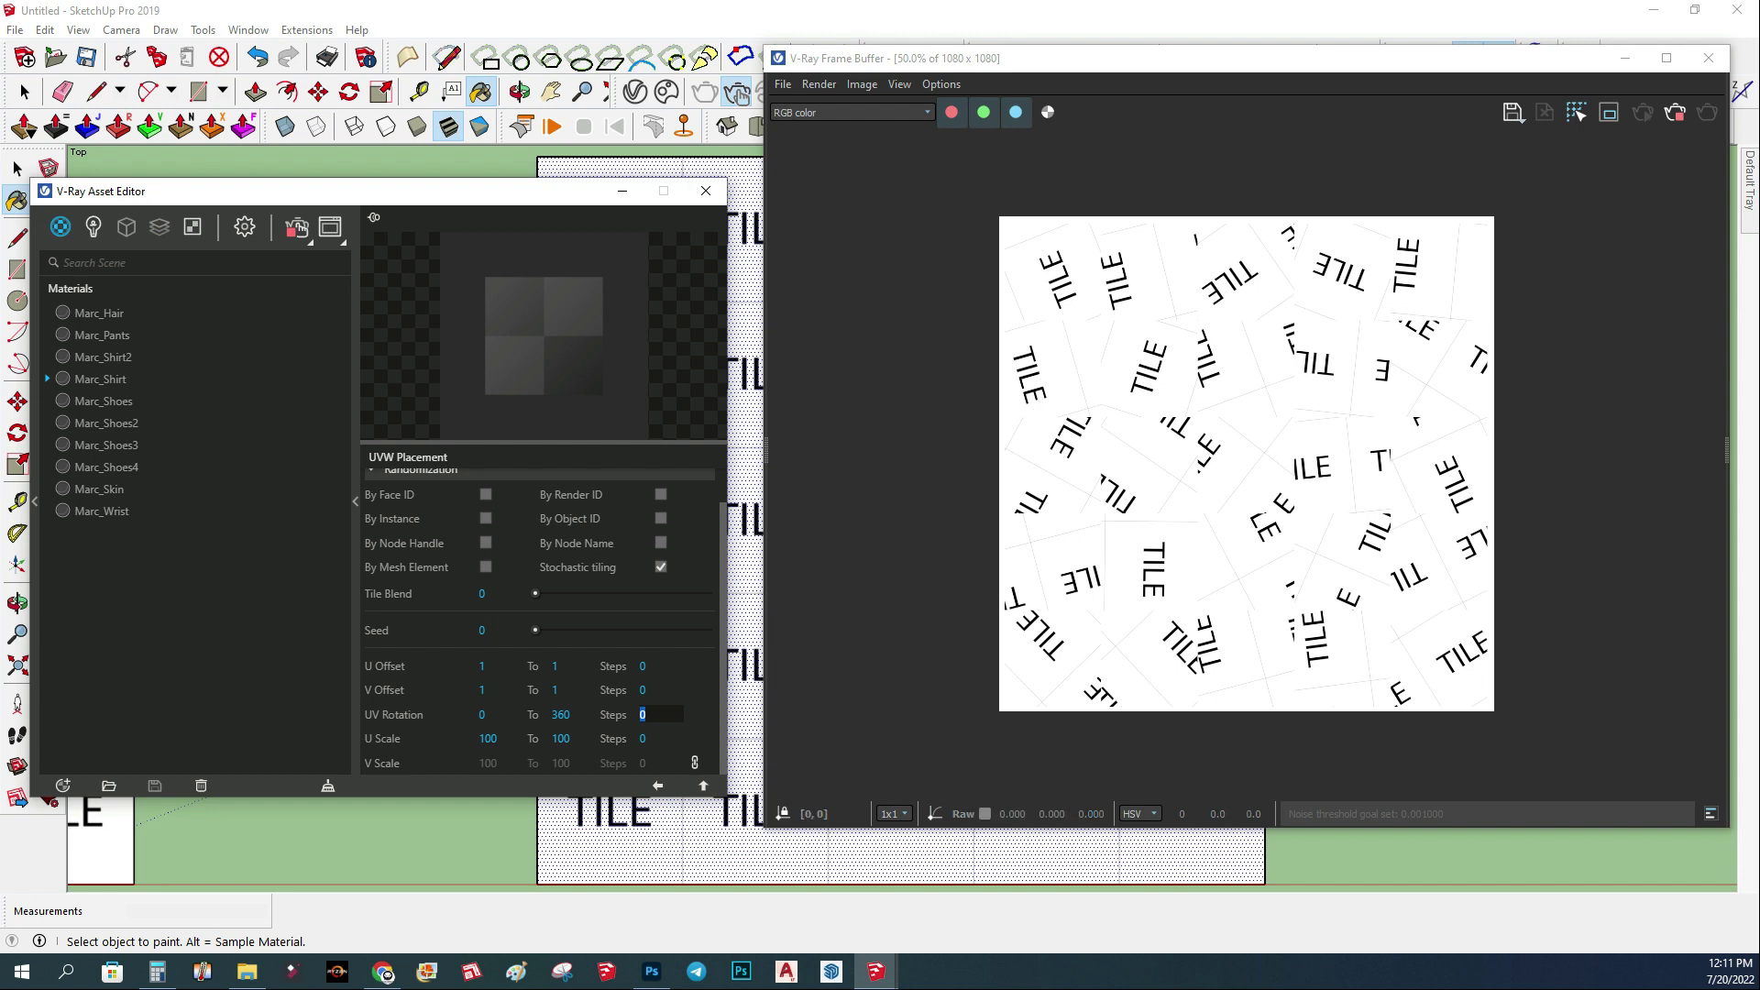
pyautogui.write('1')
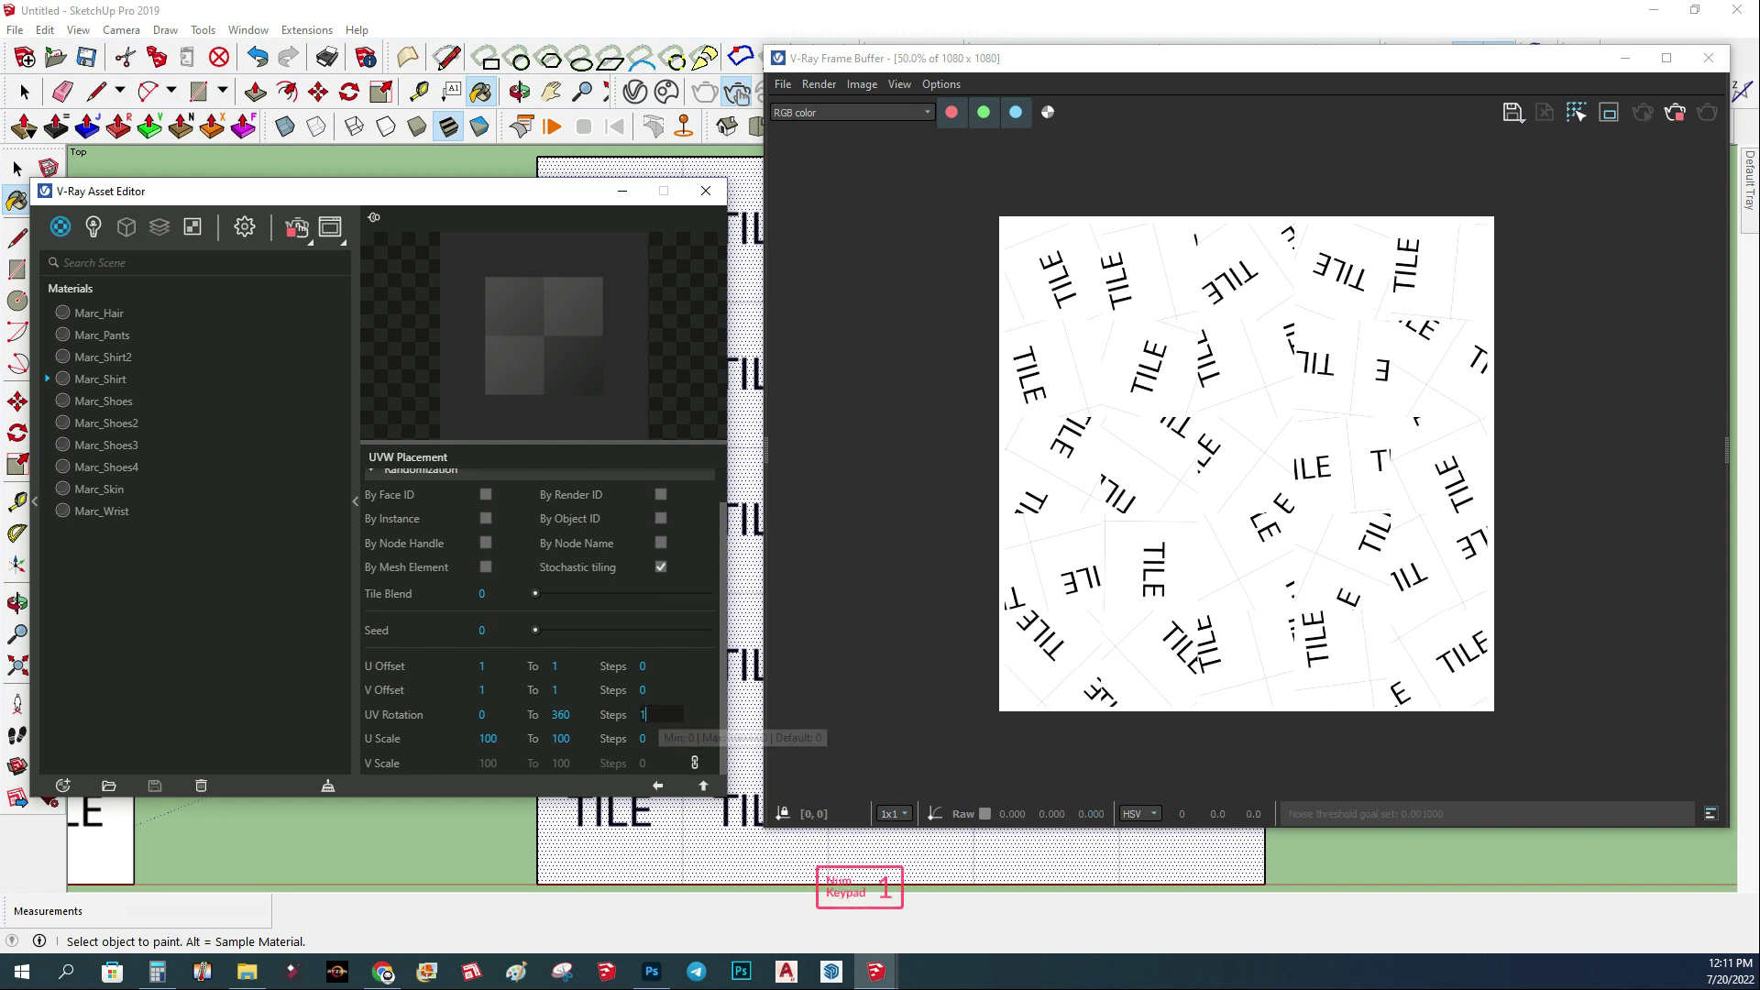
pyautogui.press('Return')
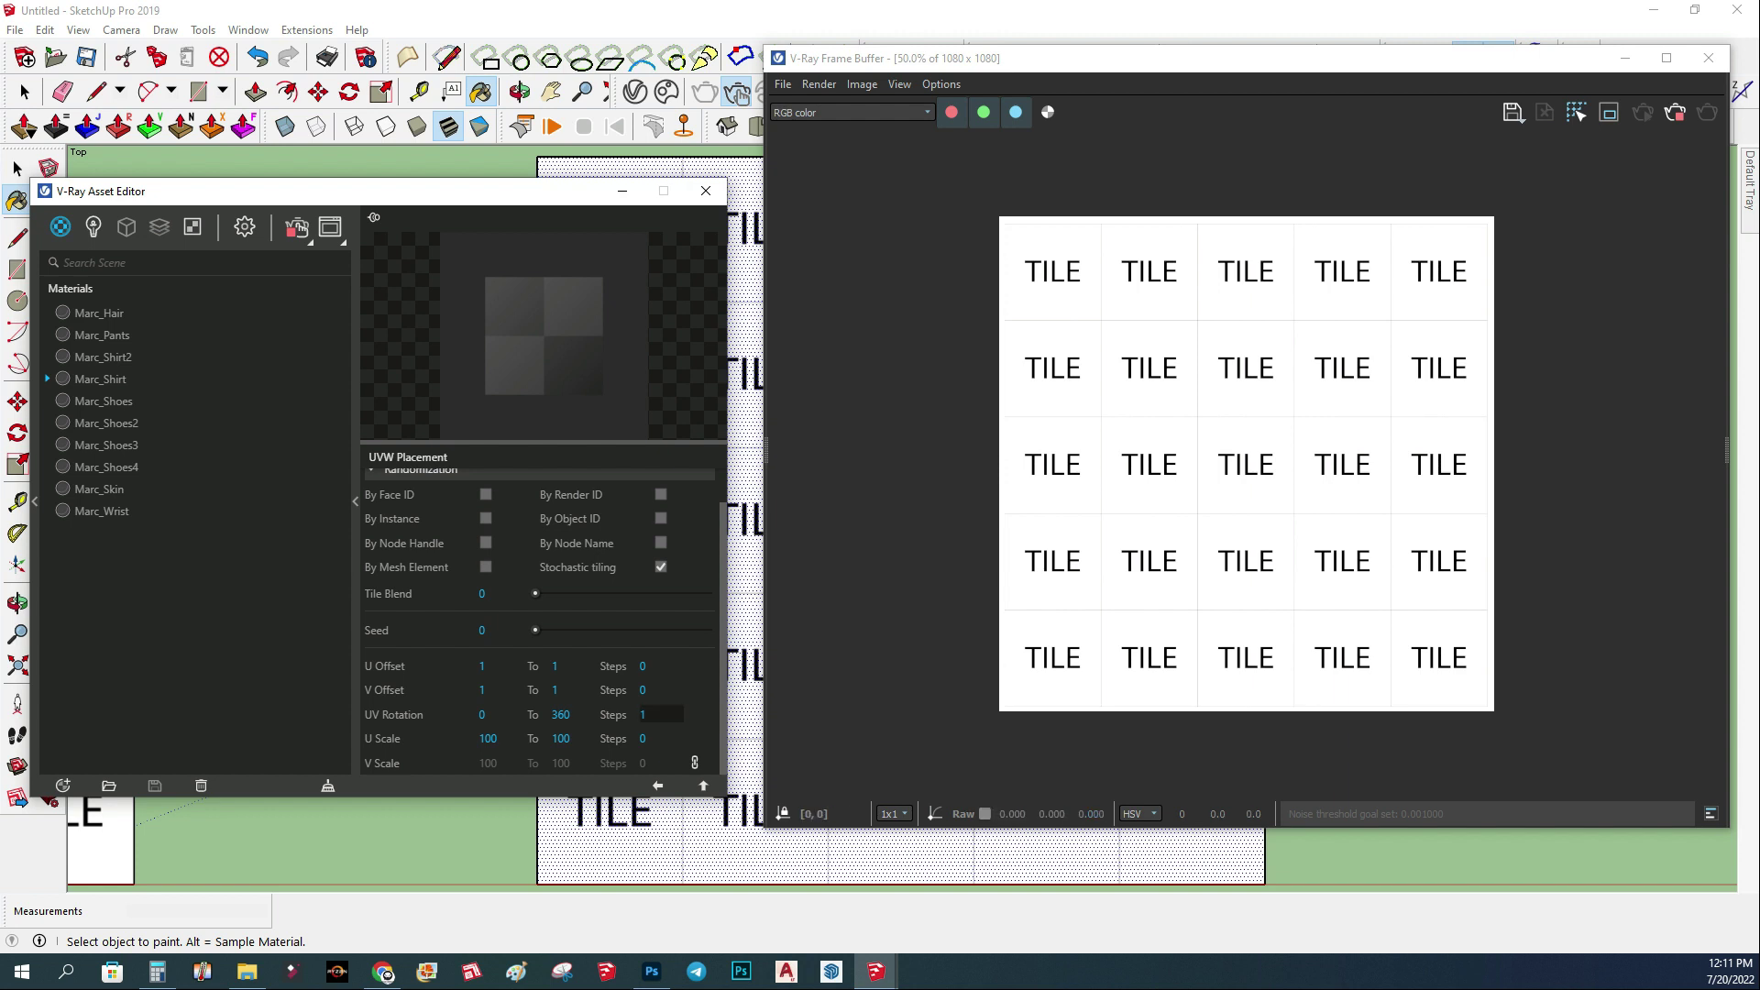
# - Try 2 UV rotation steps, then settle on 4 for 90° random turns
pyautogui.click(643, 714)
pyautogui.write('2')
pyautogui.press('Return')
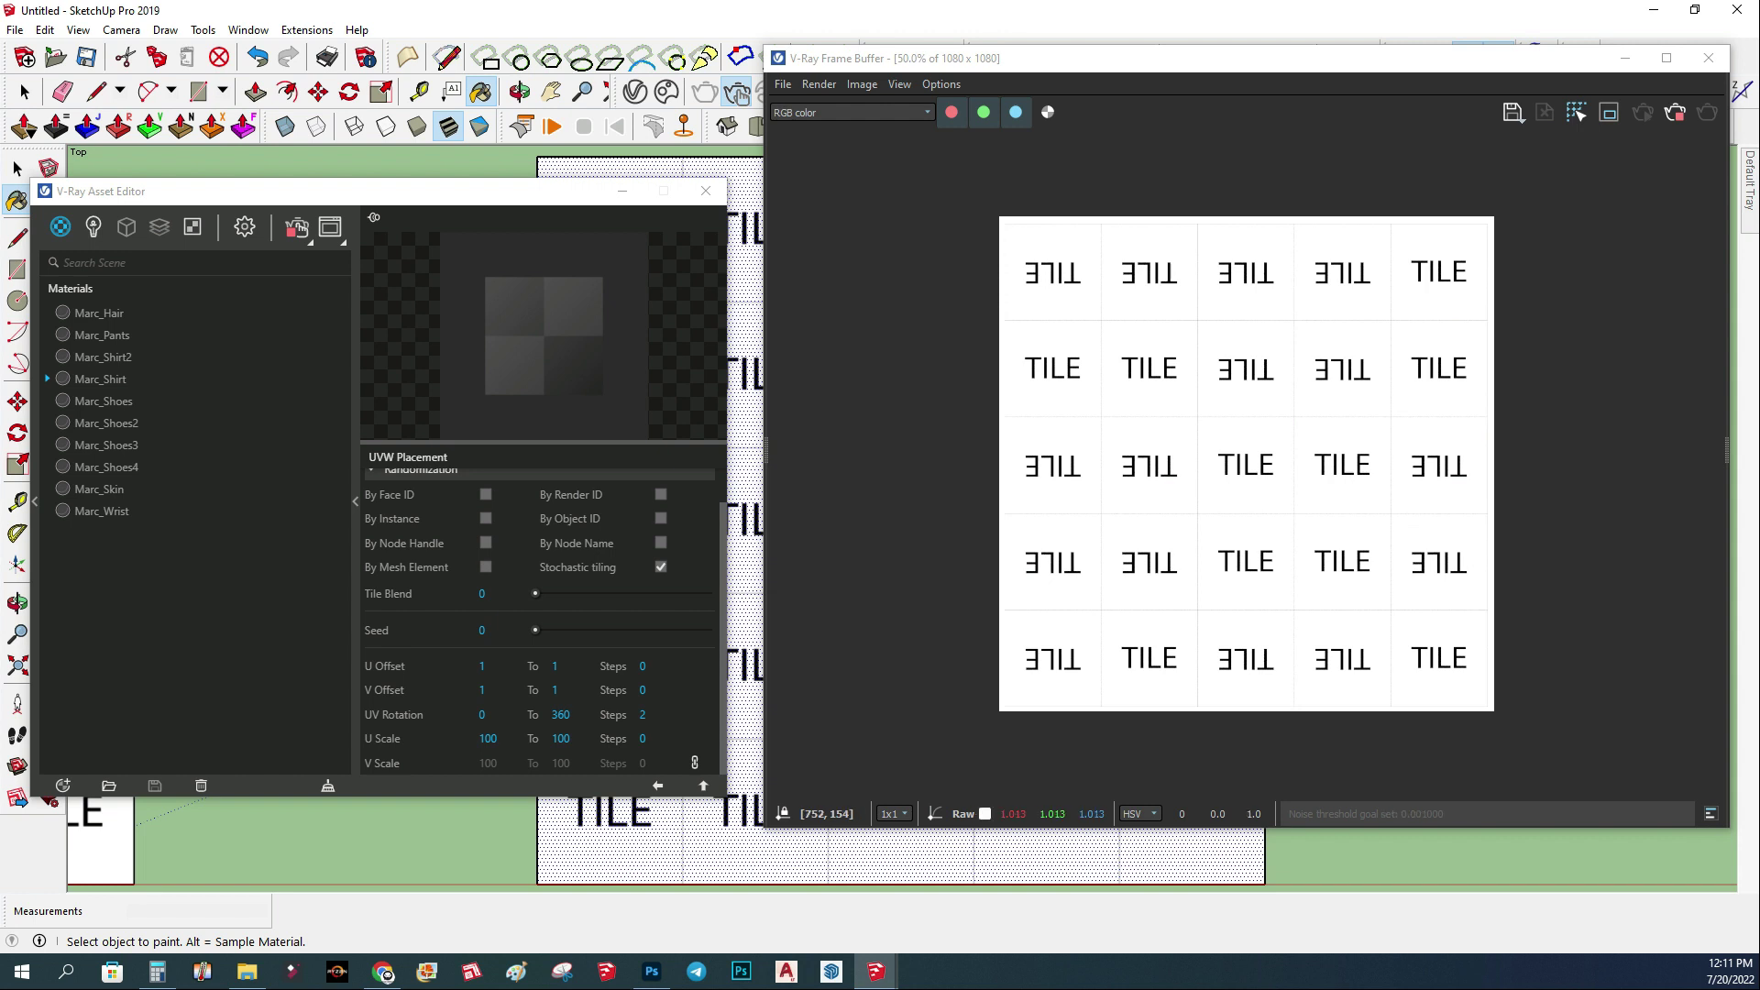
pyautogui.doubleClick(642, 714)
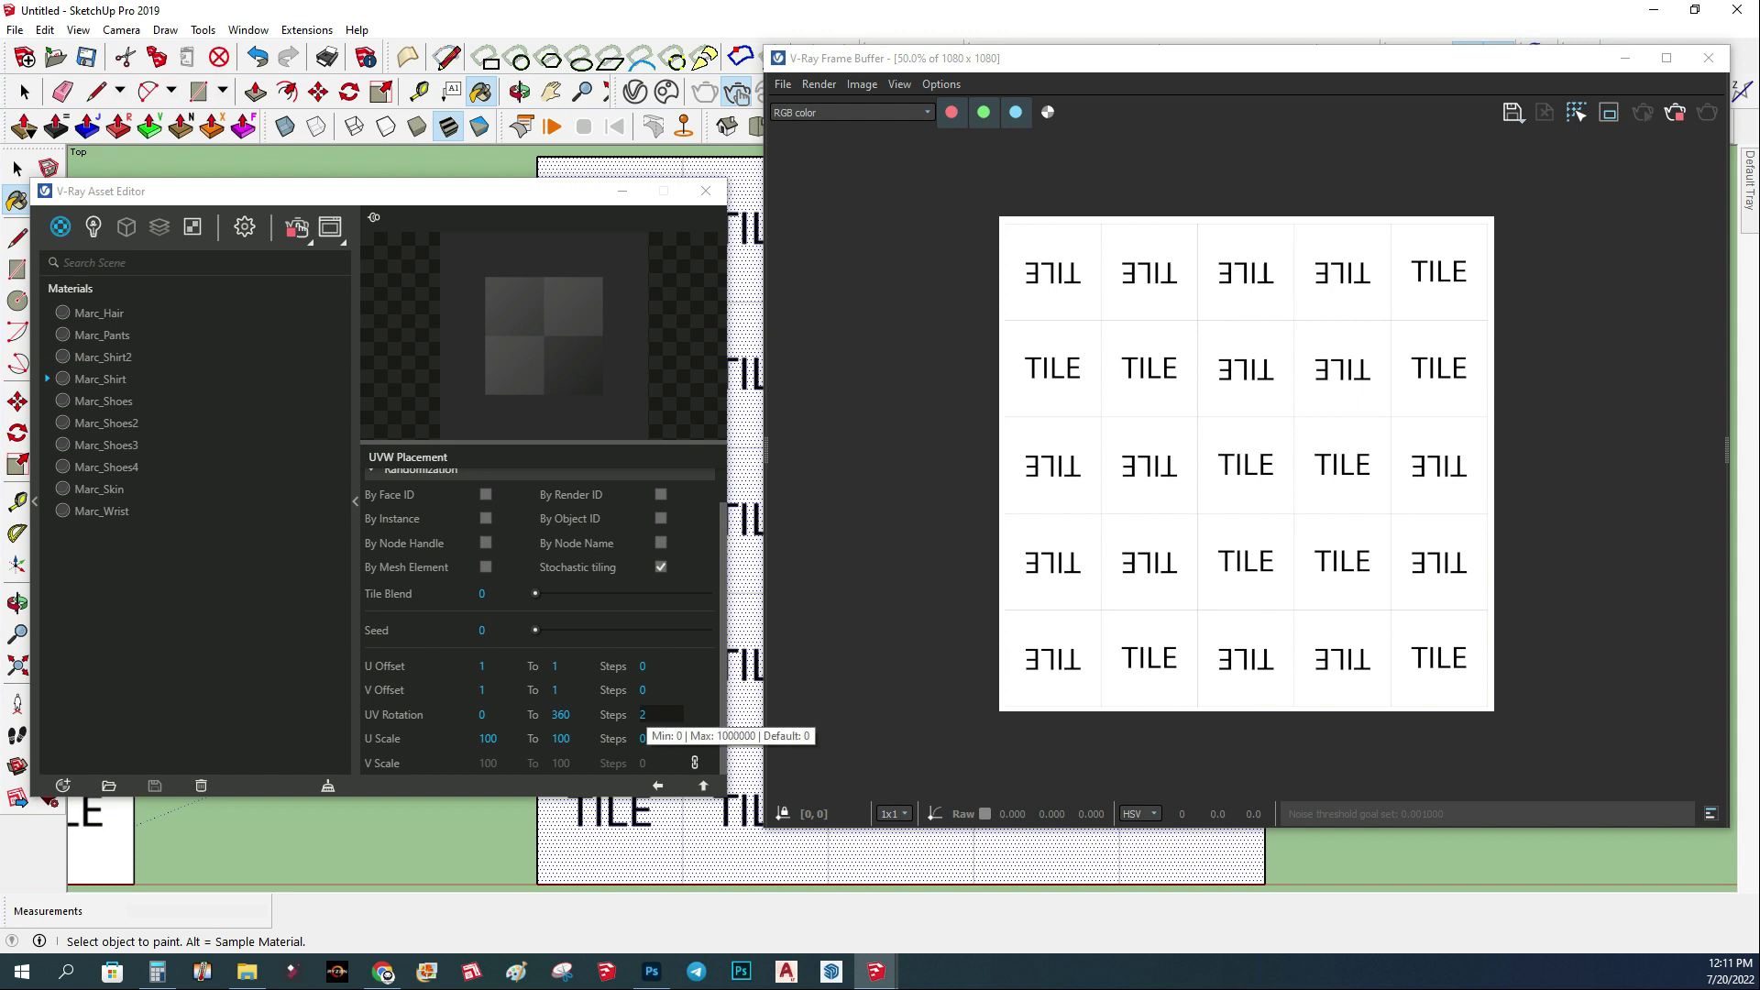
pyautogui.write('4')
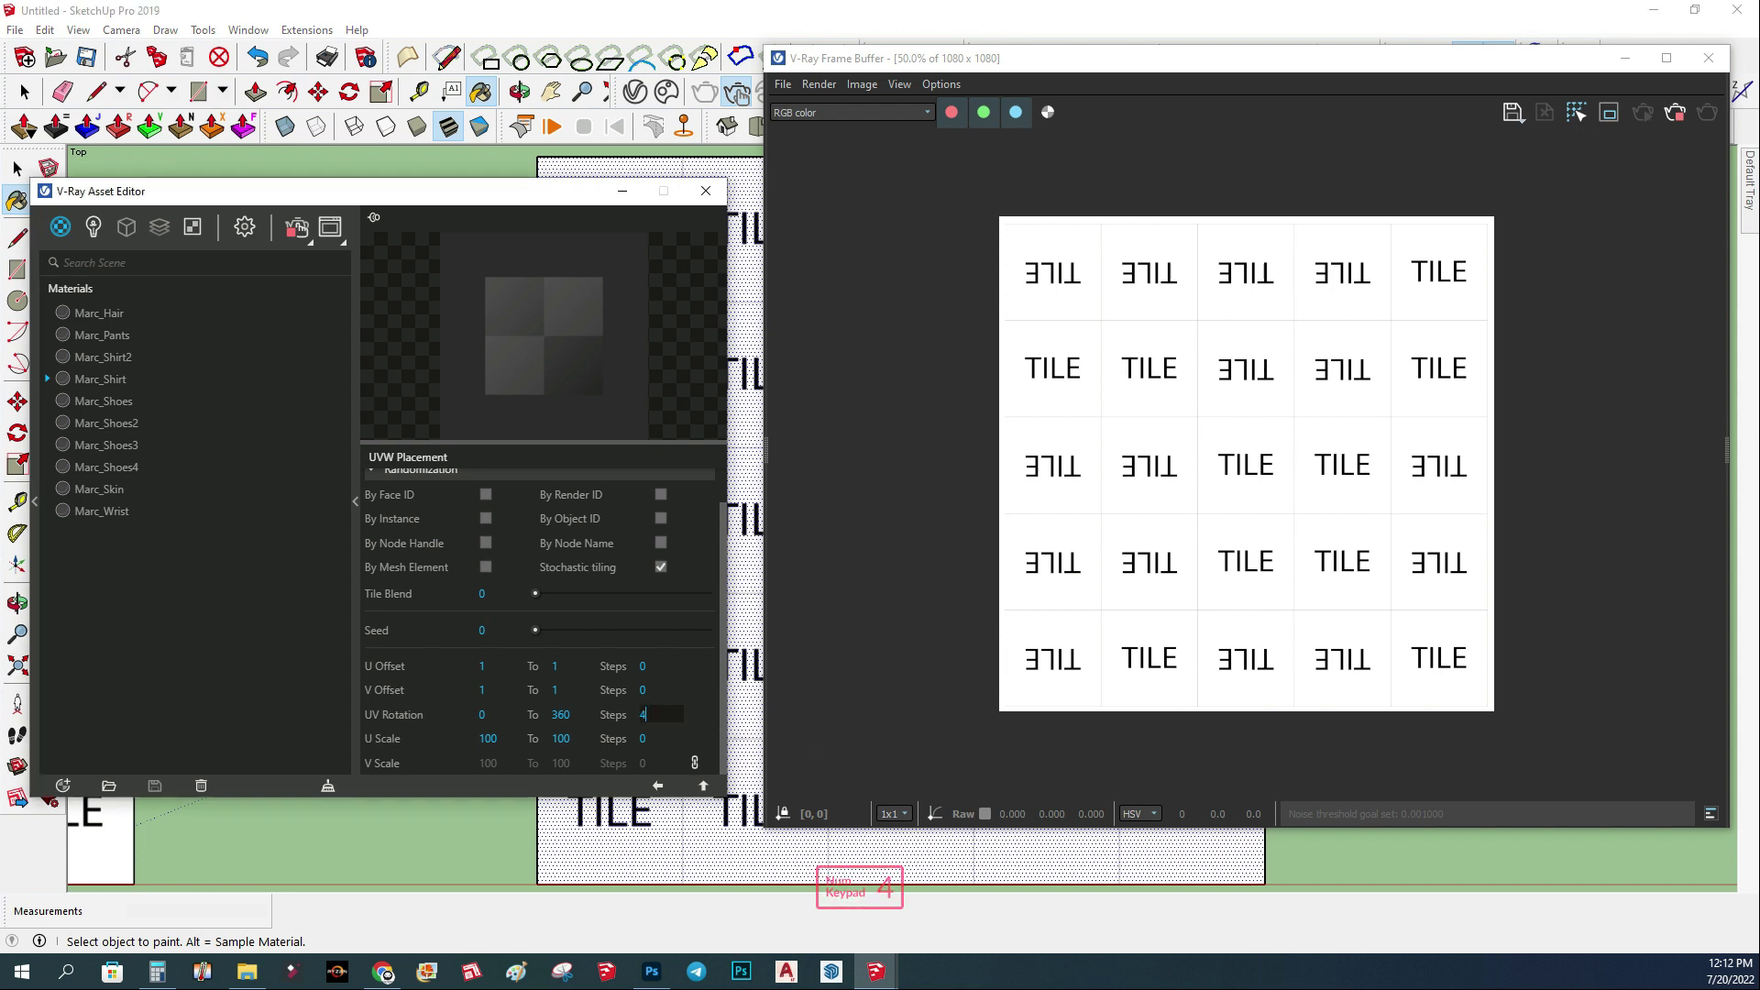
pyautogui.press('Return')
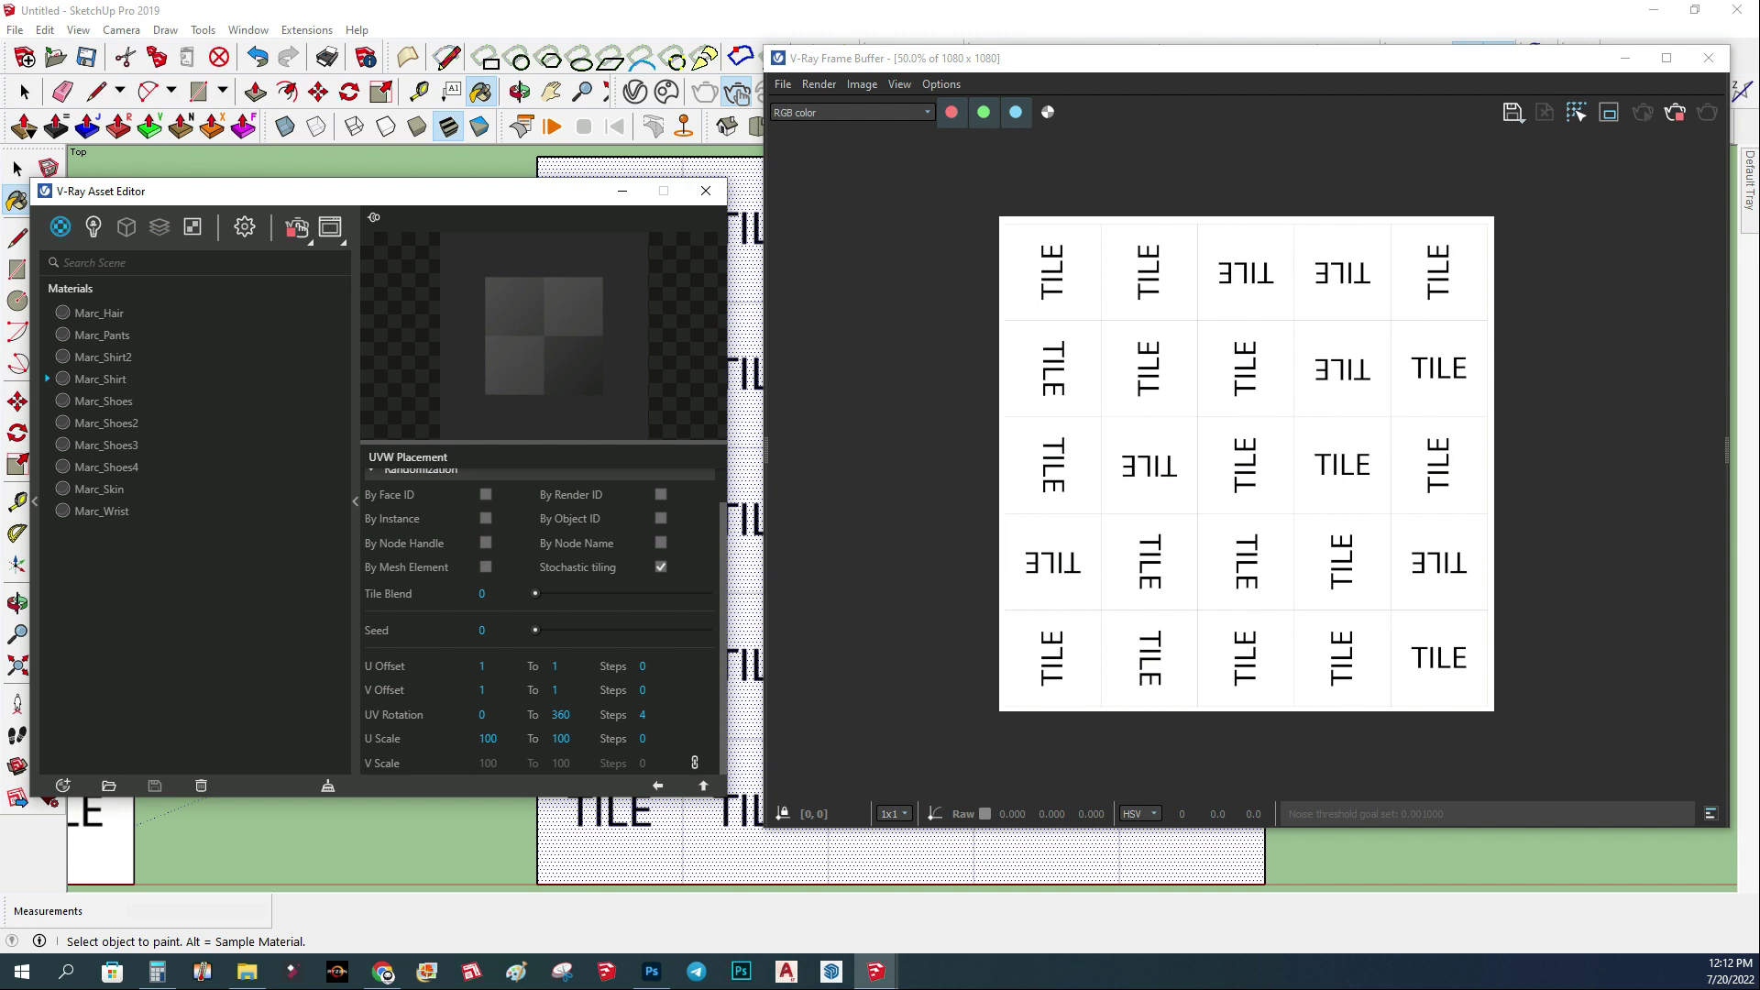
# - Drag the Seed slider for a new layout, then load floor-tile-cora-grey-shiny005.png as the bitmap
pyautogui.moveTo(536, 630); pyautogui.dragTo(590, 630)
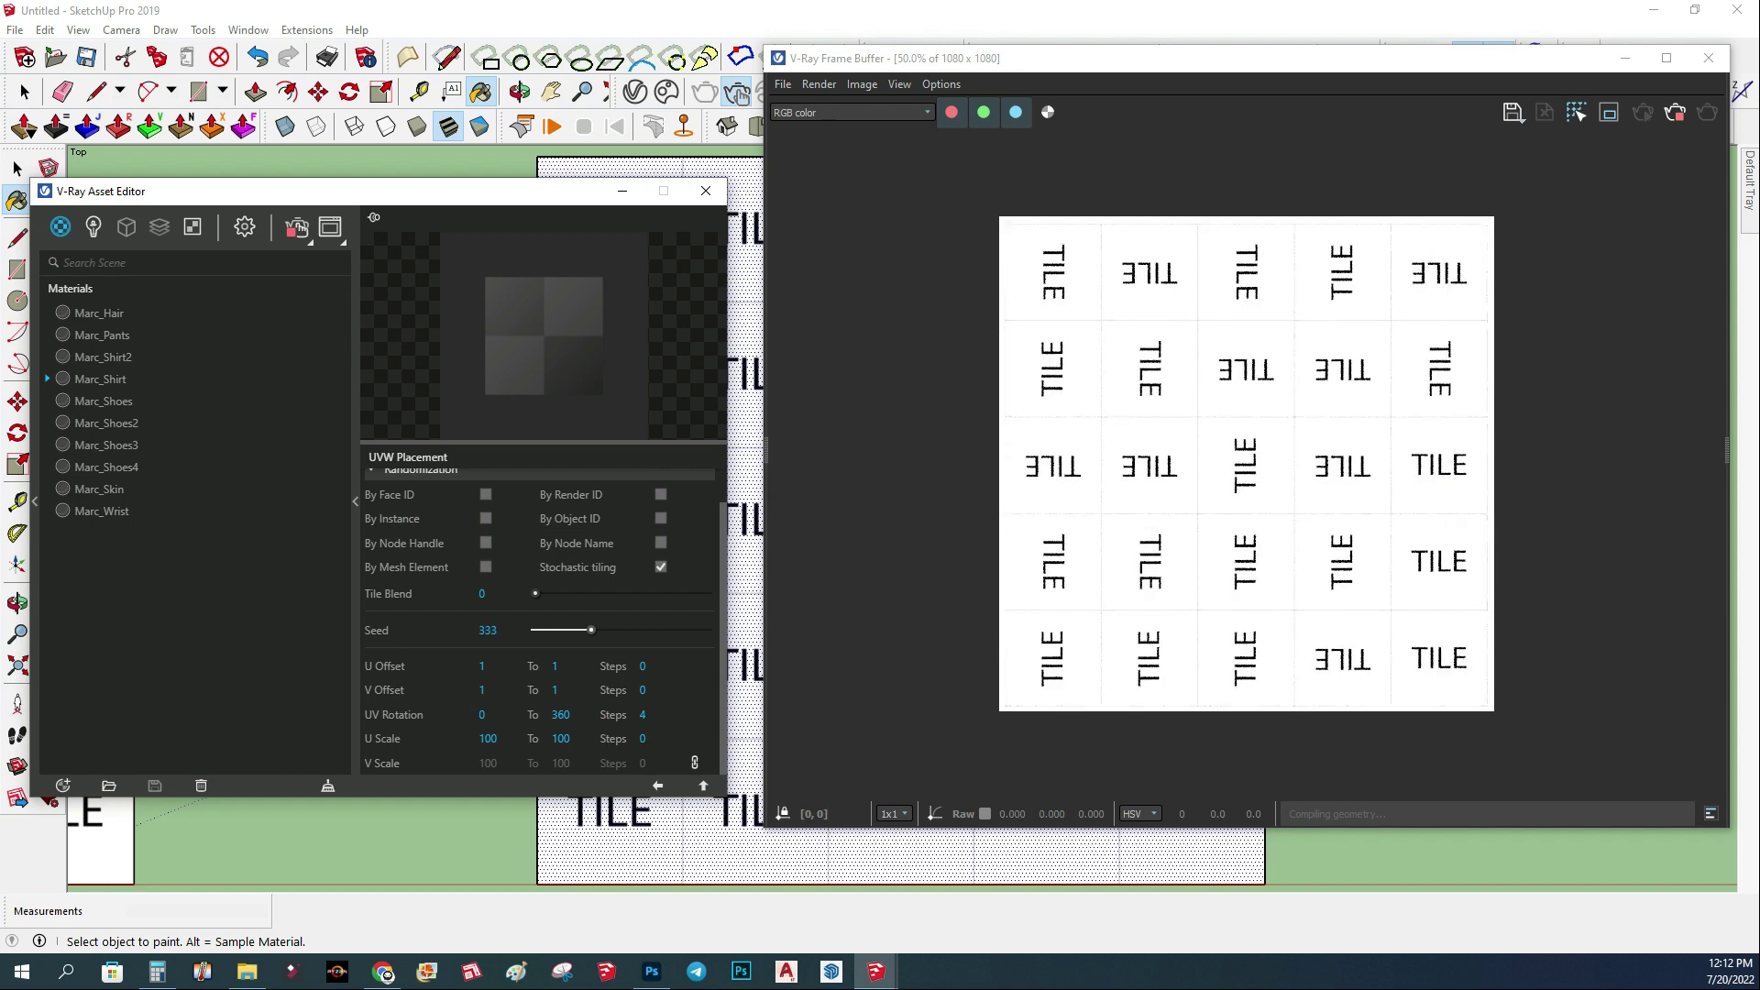
pyautogui.click(703, 786)
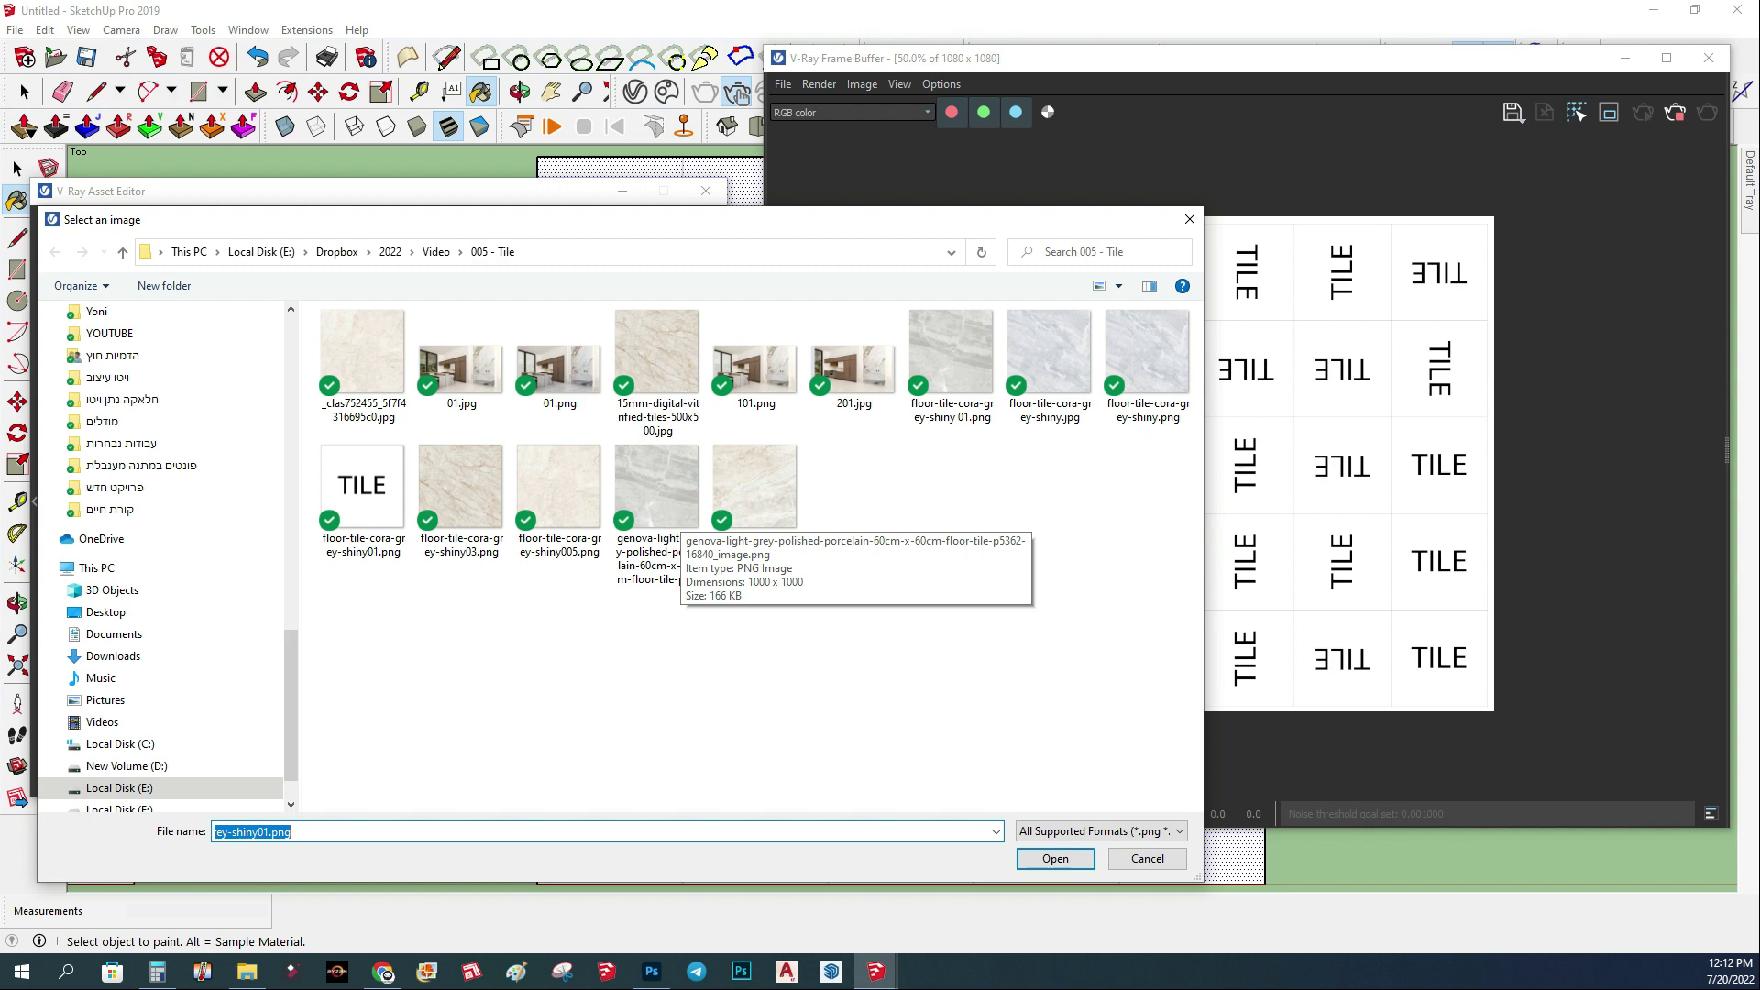
pyautogui.doubleClick(561, 495)
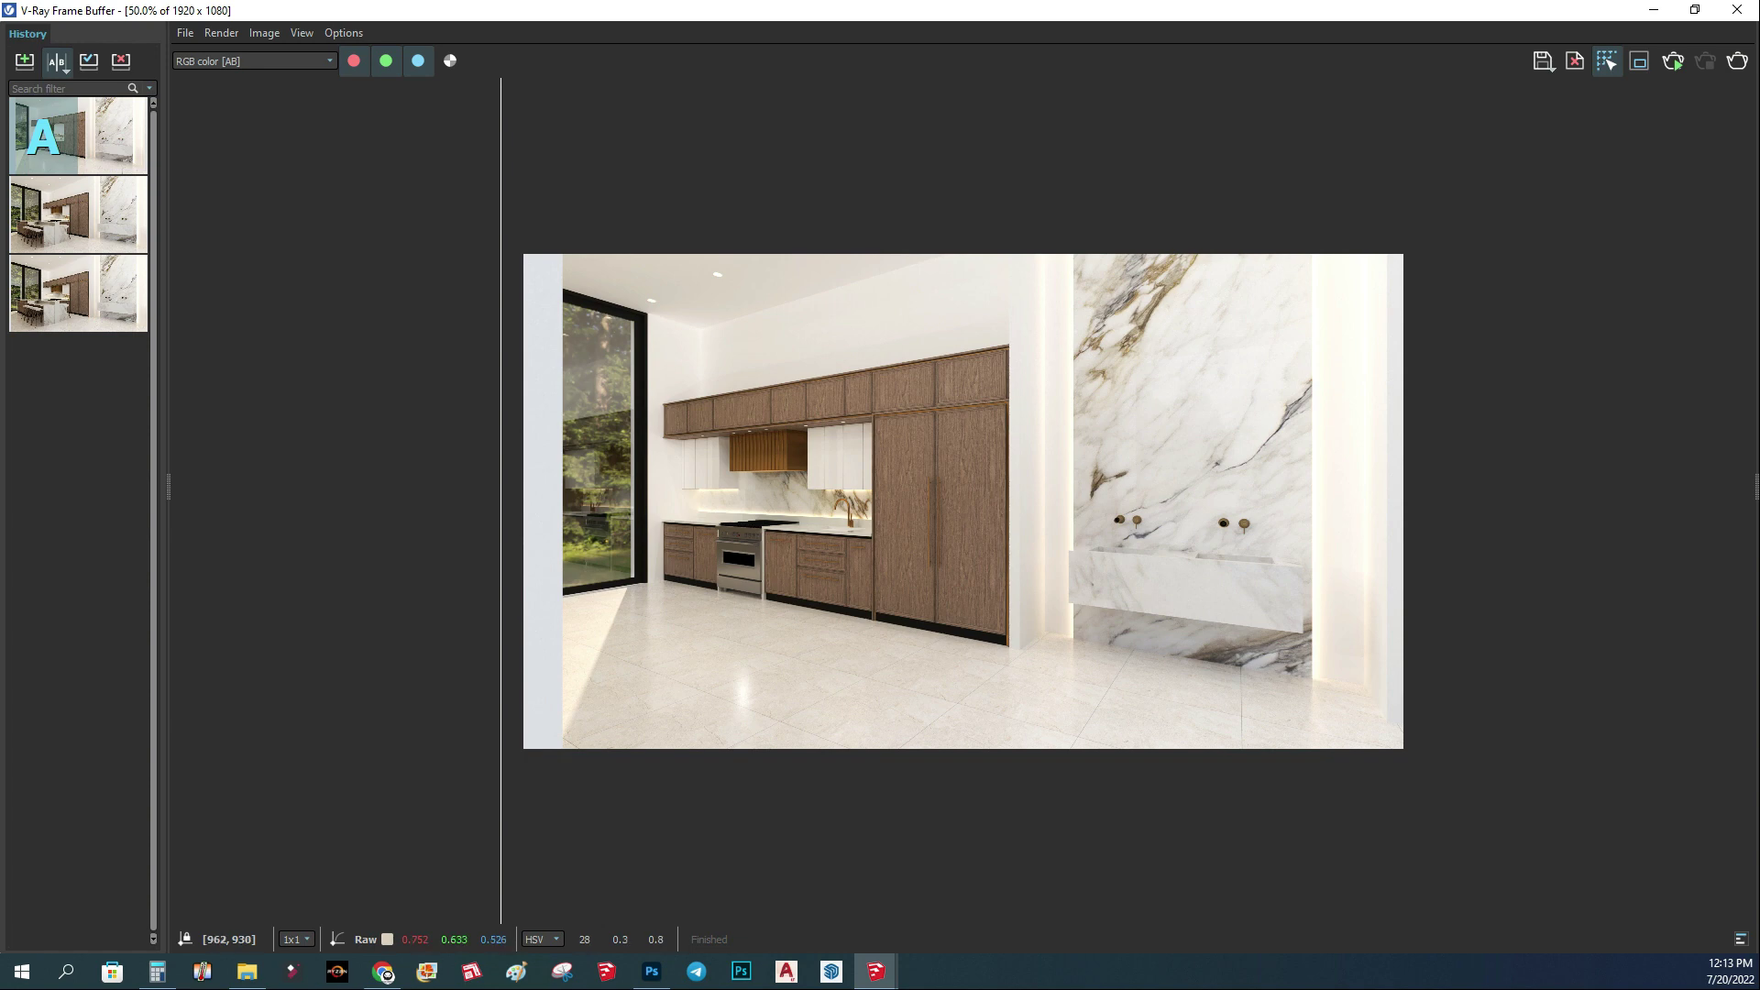
# - Drag the A/B divider rightward across the kitchen render to compare floor versions
pyautogui.moveTo(501, 495); pyautogui.dragTo(1411, 723)
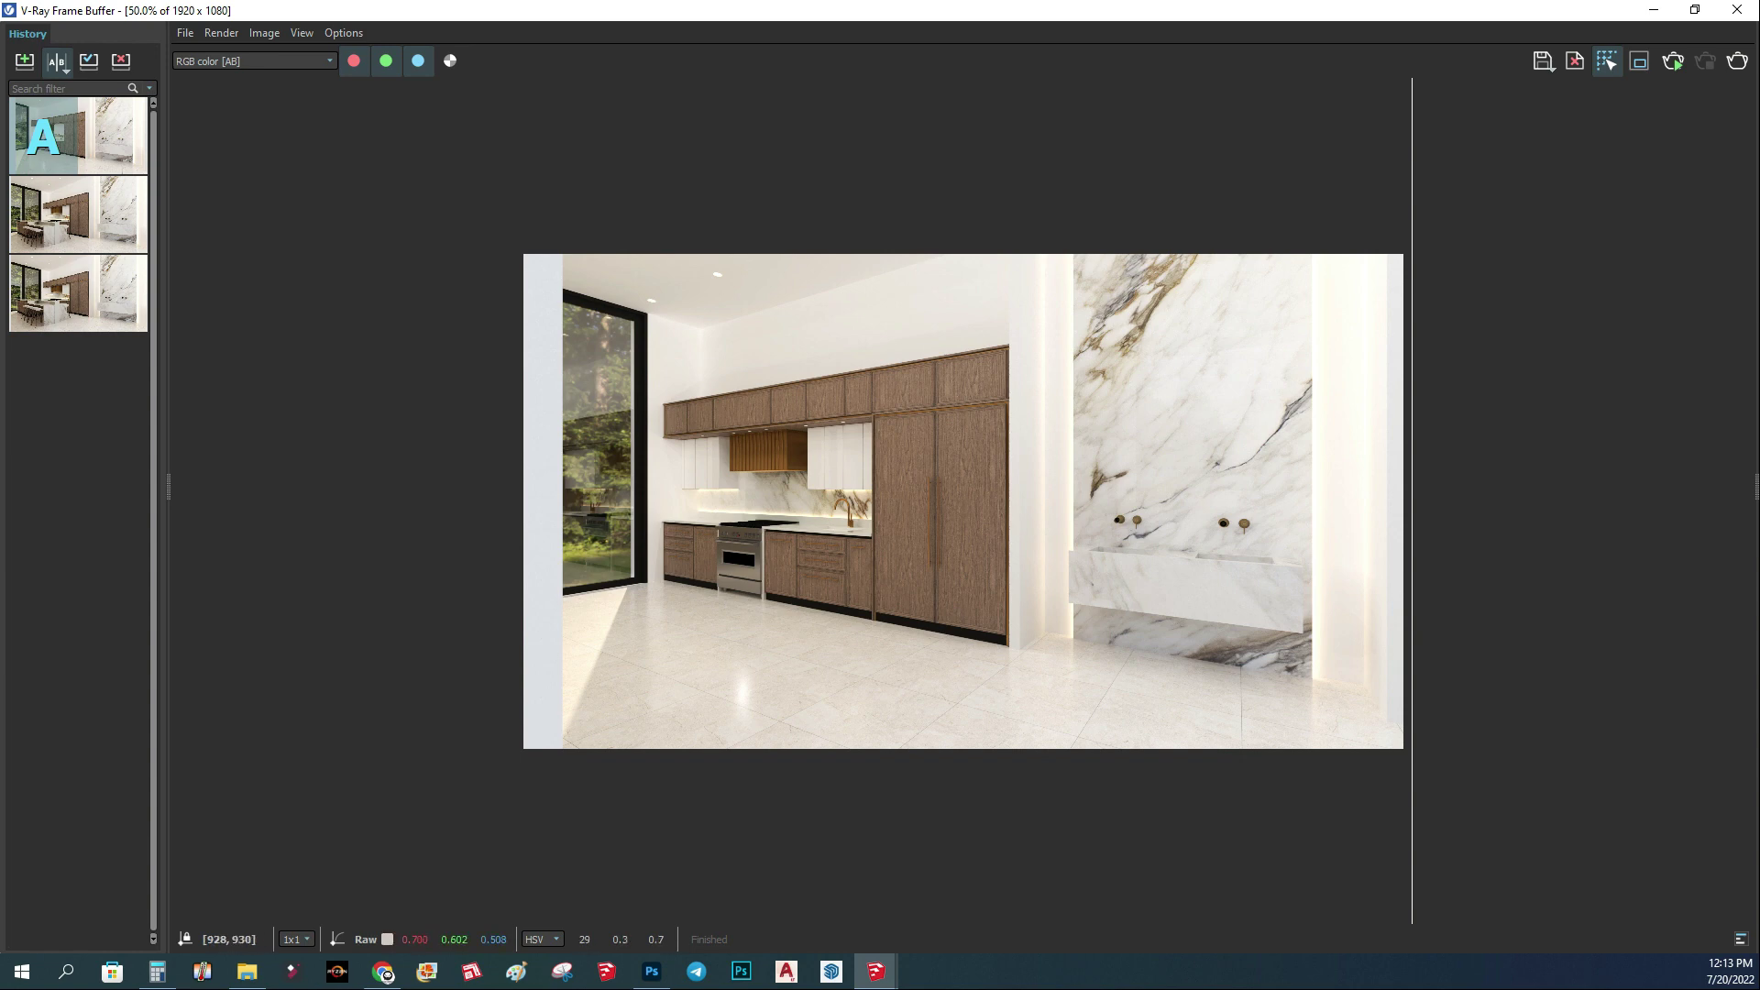